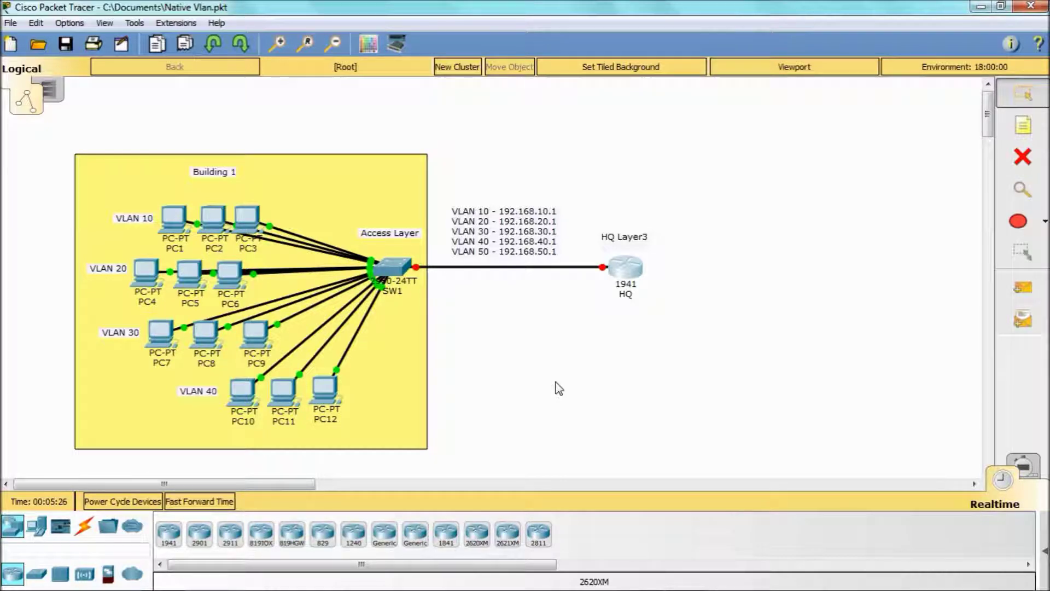
Open switch SW1's device window from the Native Vlan topology canvas.
left_click(392, 266)
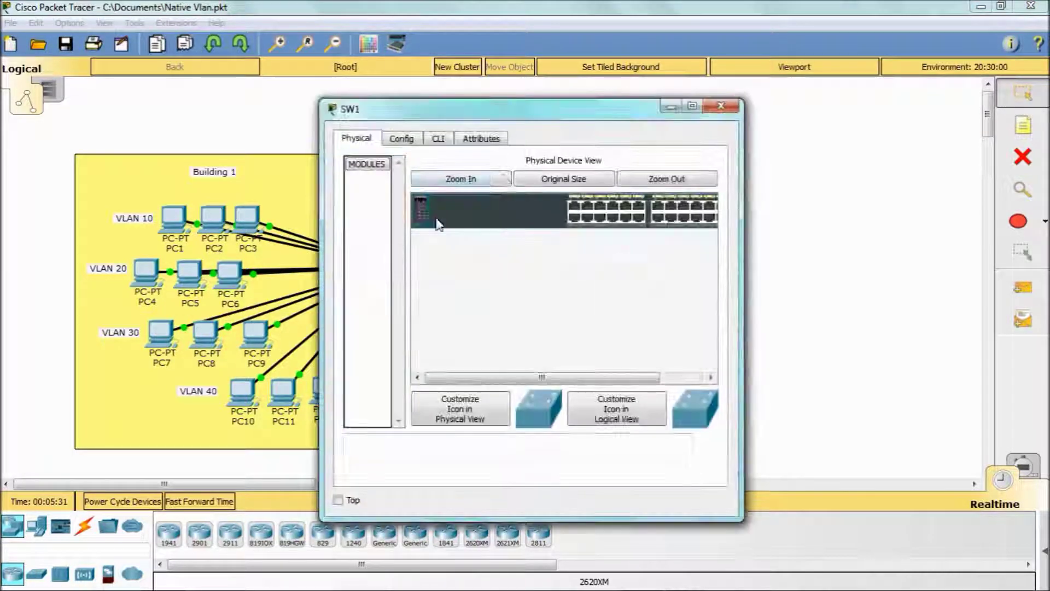
On SW1's CLI, enter privileged mode and review 'sh vlan brief' for VLANs 10–50.
mouse_move(502, 109)
left_mouse_down()
mouse_move(764, 73)
mouse_move(659, 74)
left_mouse_up()
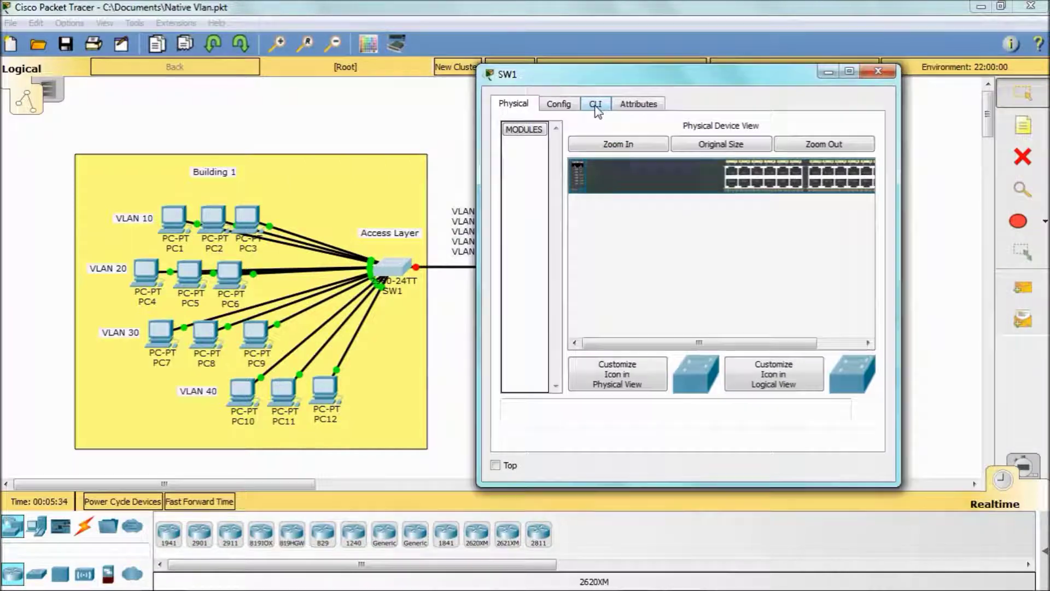
left_click(596, 105)
key("Return")
key("Return")
key("Return")
type("en")
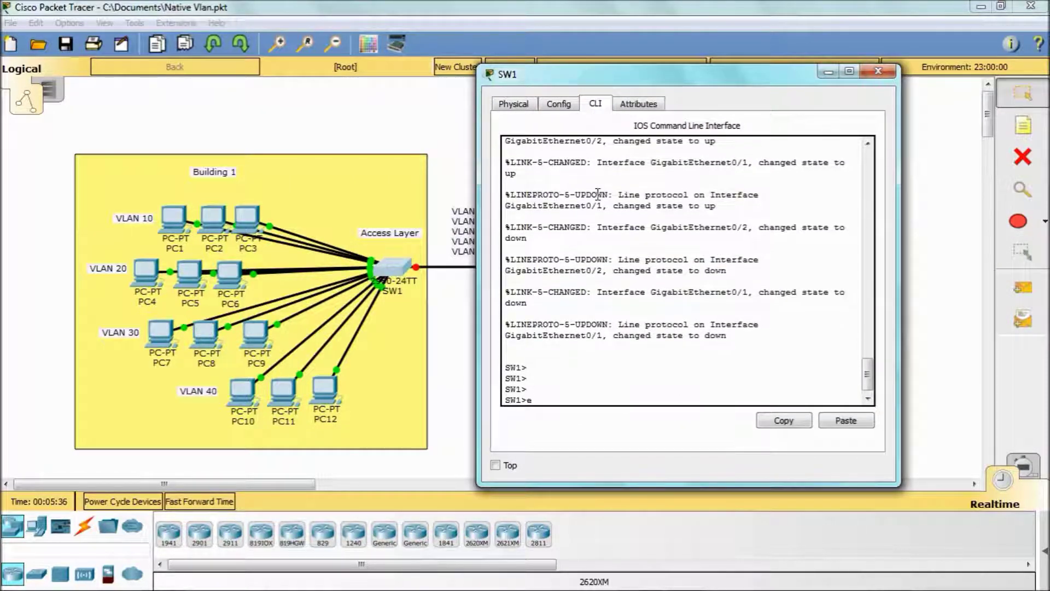
key("Return")
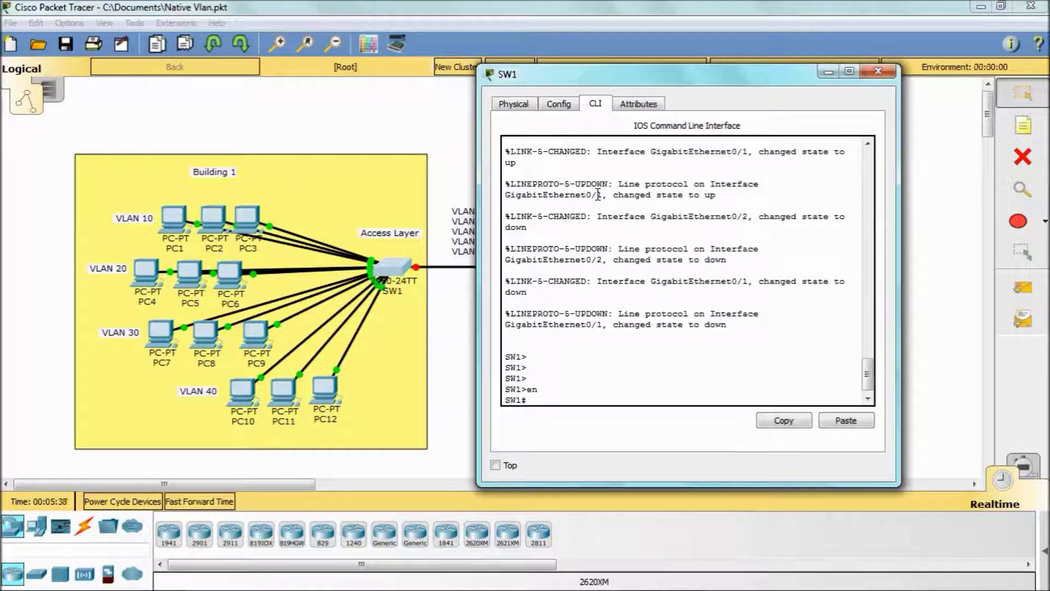
type("sh ")
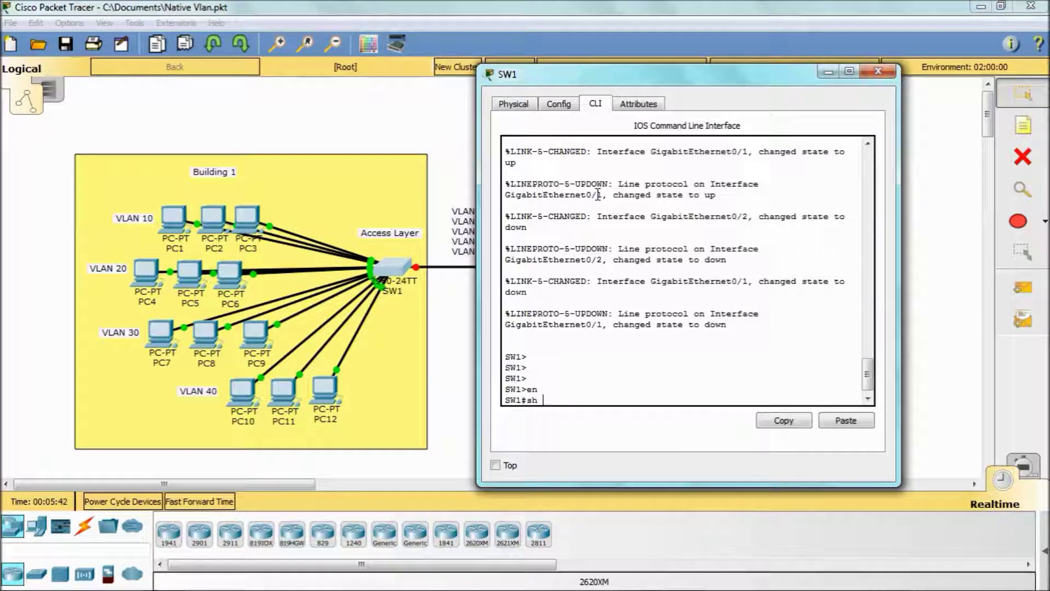
type("vlan br")
type("i")
key("Return")
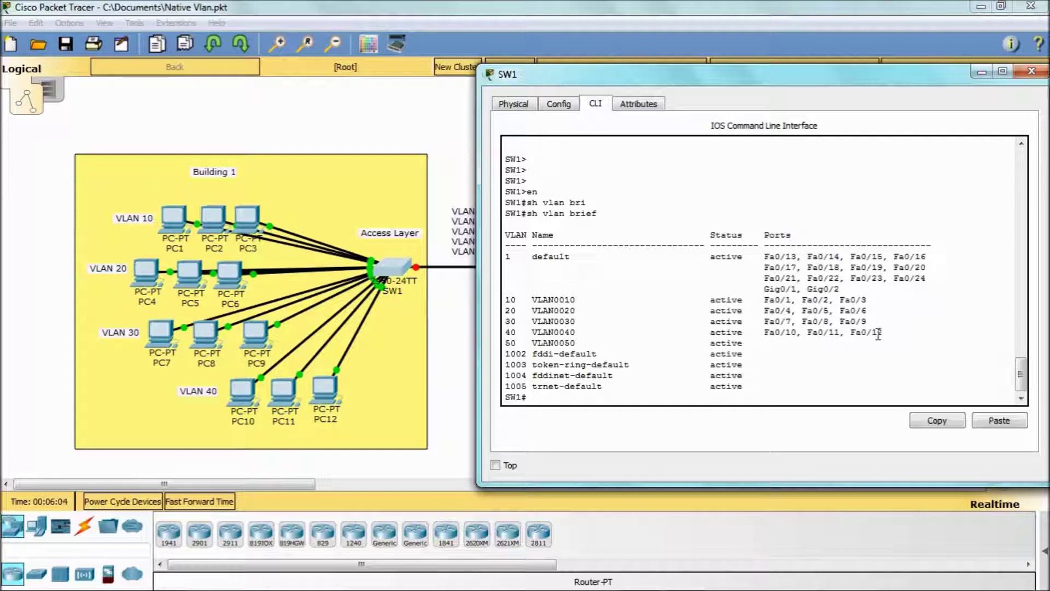
mouse_move(883, 333)
left_mouse_down()
mouse_move(813, 332)
mouse_move(726, 301)
left_mouse_up()
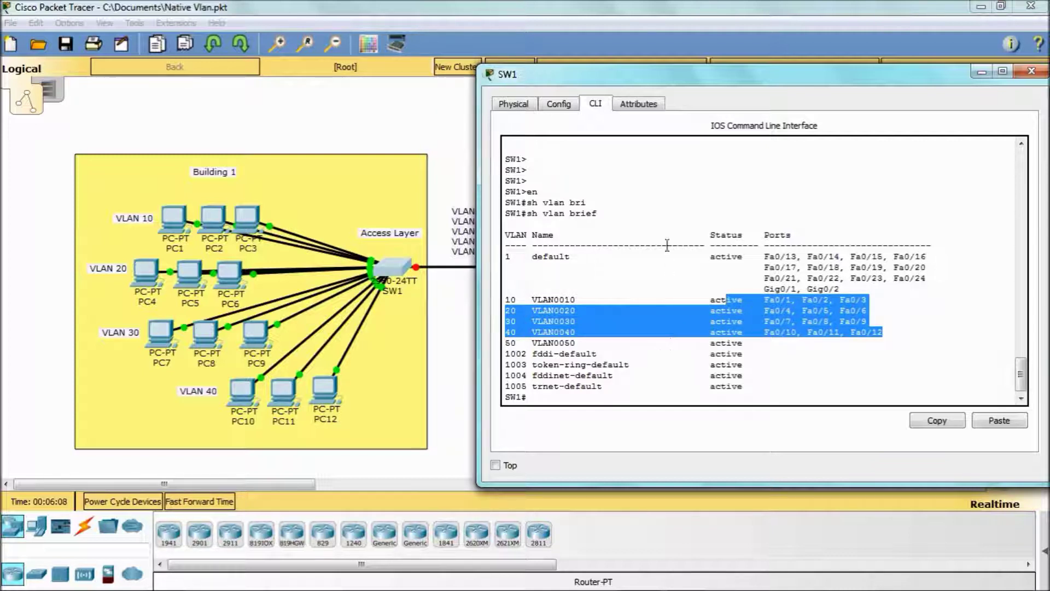
left_click(824, 332)
left_click(602, 395)
type("config t")
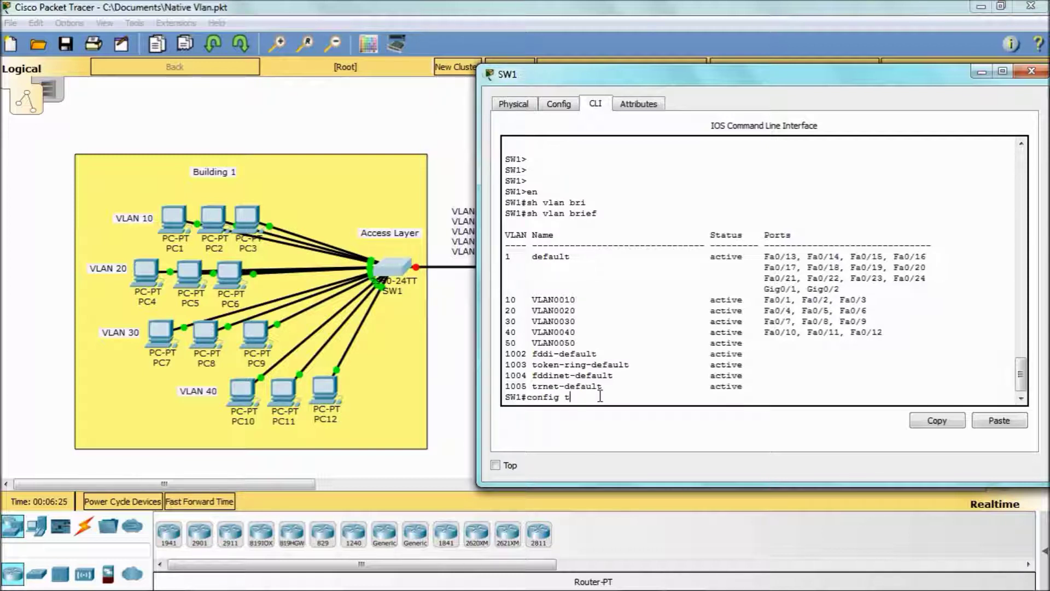
Delete VLAN 50 with 'no vlan 50' and recheck 'sh vlan brief' showing VLANs 10–40.
key("Return")
type("no")
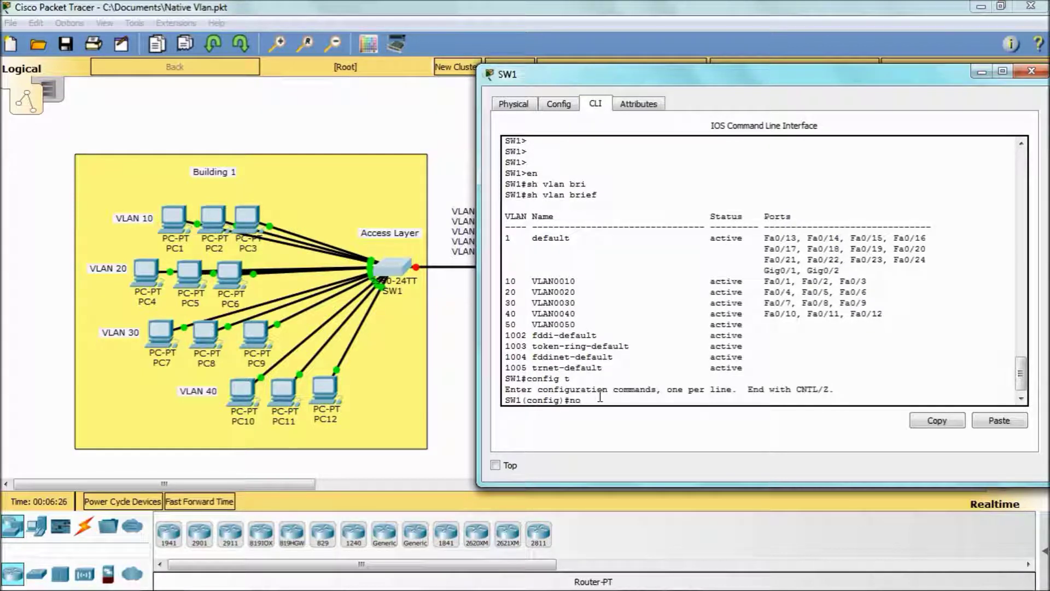
type(" vlan 50")
key("Return")
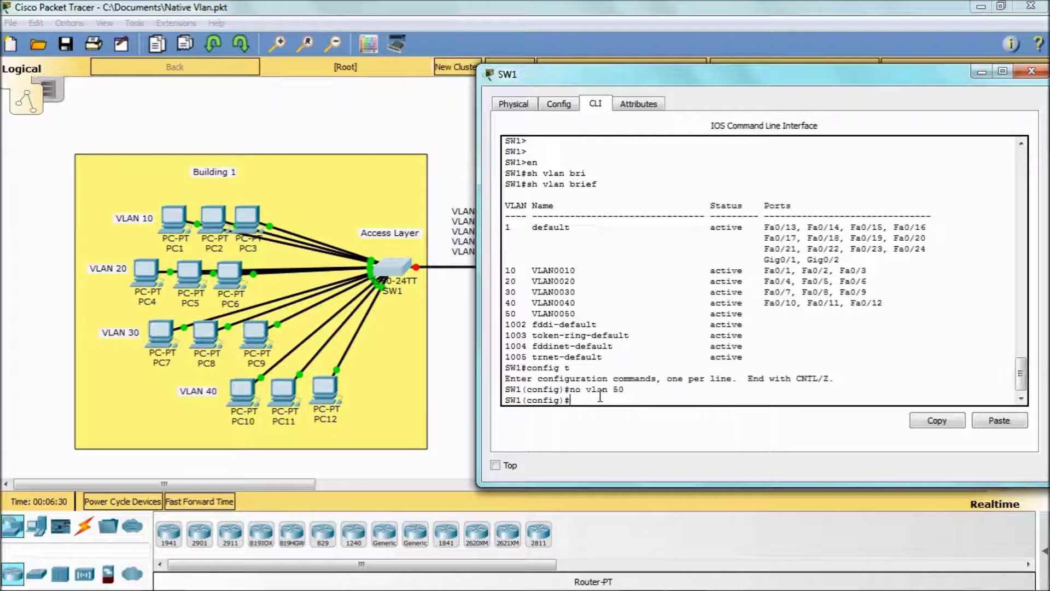
key("ctrl+z")
key("Return")
key("Return")
key("Return")
type("sh vlan")
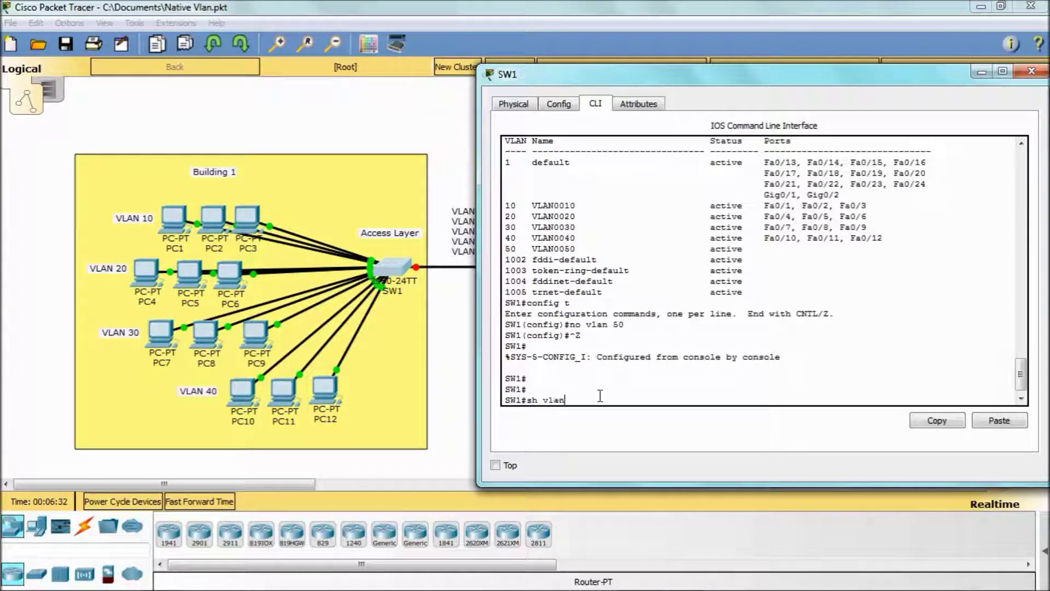
type(" bri")
key("Tab")
key("Return")
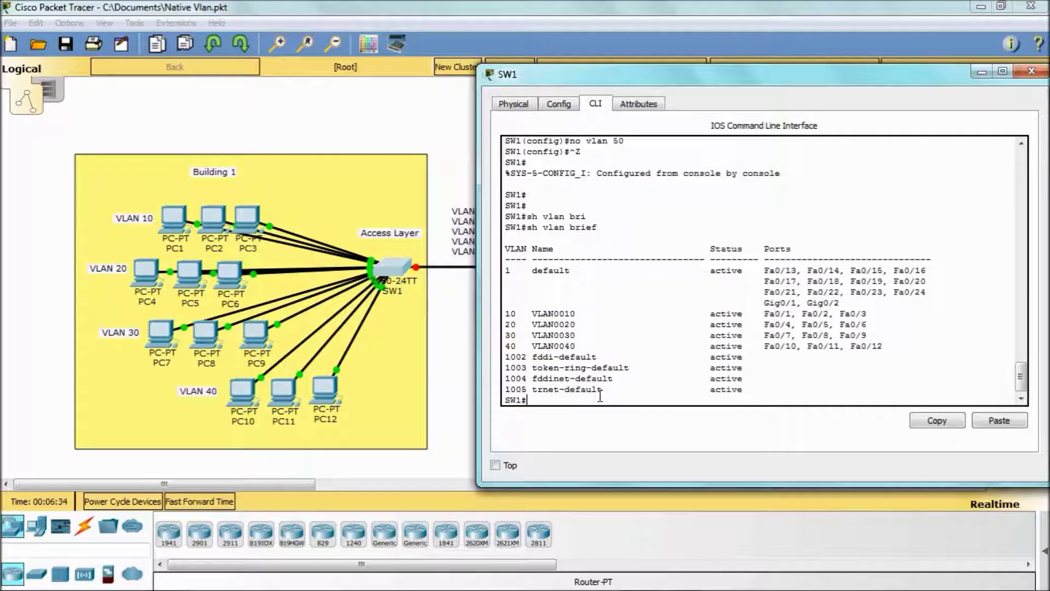
Erase the 'VLAN 50 - 192.168.50.1' line from the topology note and reopen SW1.
mouse_move(702, 76)
left_mouse_down()
mouse_move(722, 105)
mouse_move(624, 328)
left_mouse_up()
left_click(563, 253)
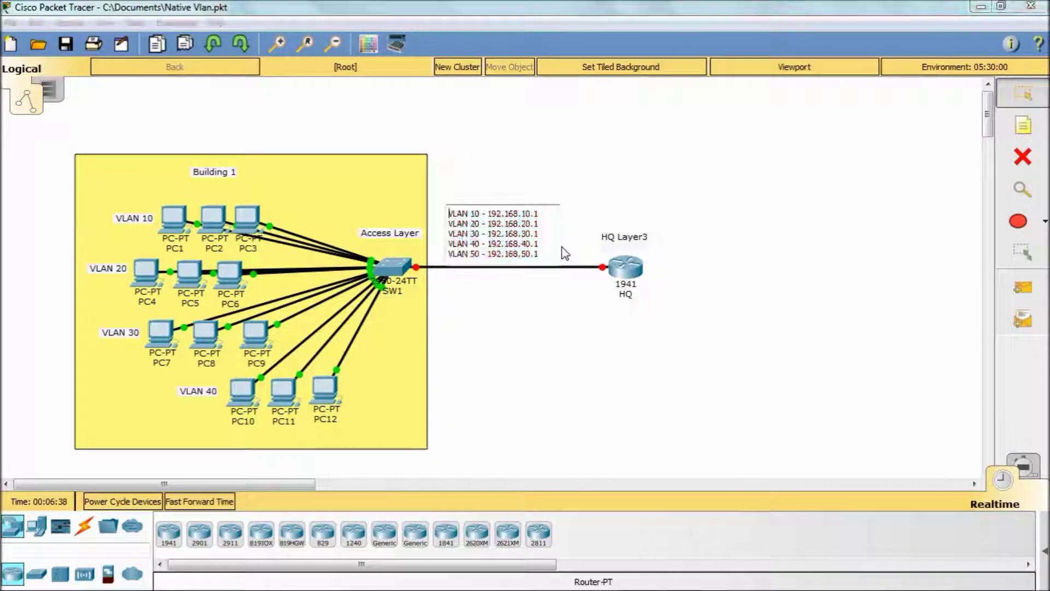
mouse_move(540, 254)
left_mouse_down()
mouse_move(453, 259)
mouse_move(443, 248)
left_mouse_up()
key("BackSpace")
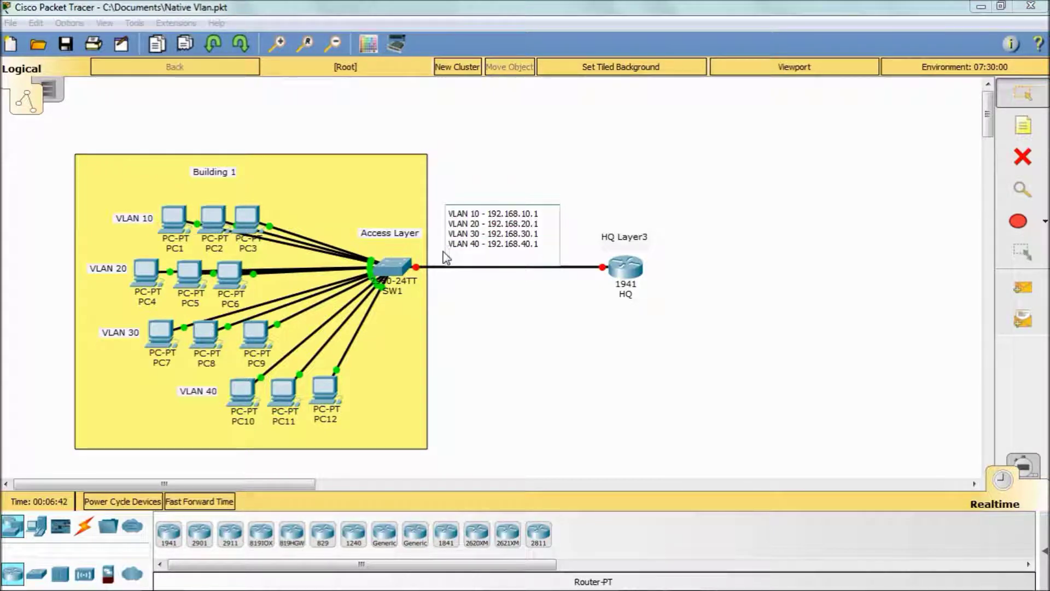
left_click(486, 383)
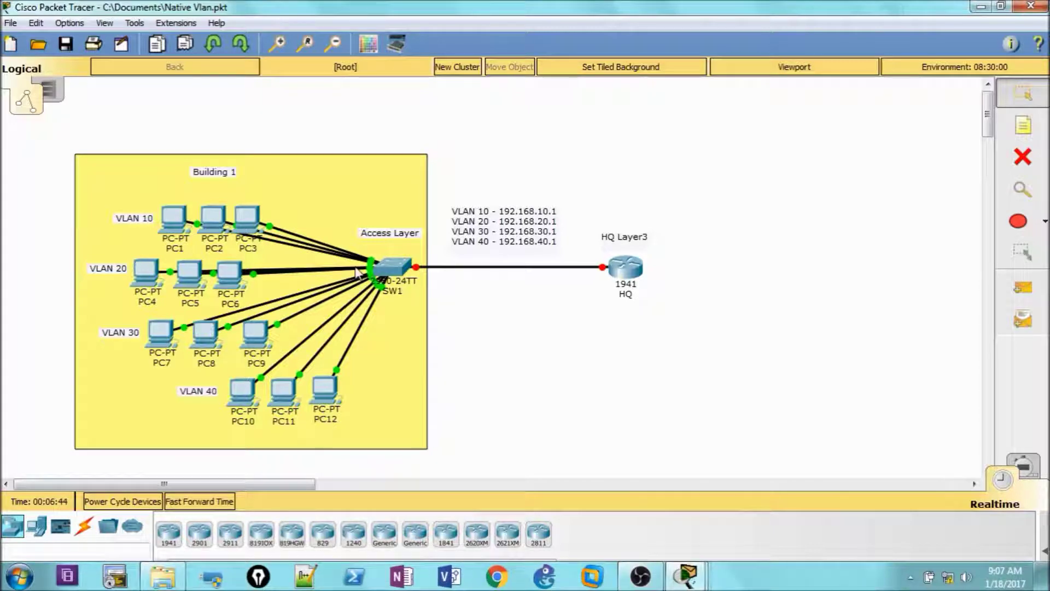
left_click(390, 271)
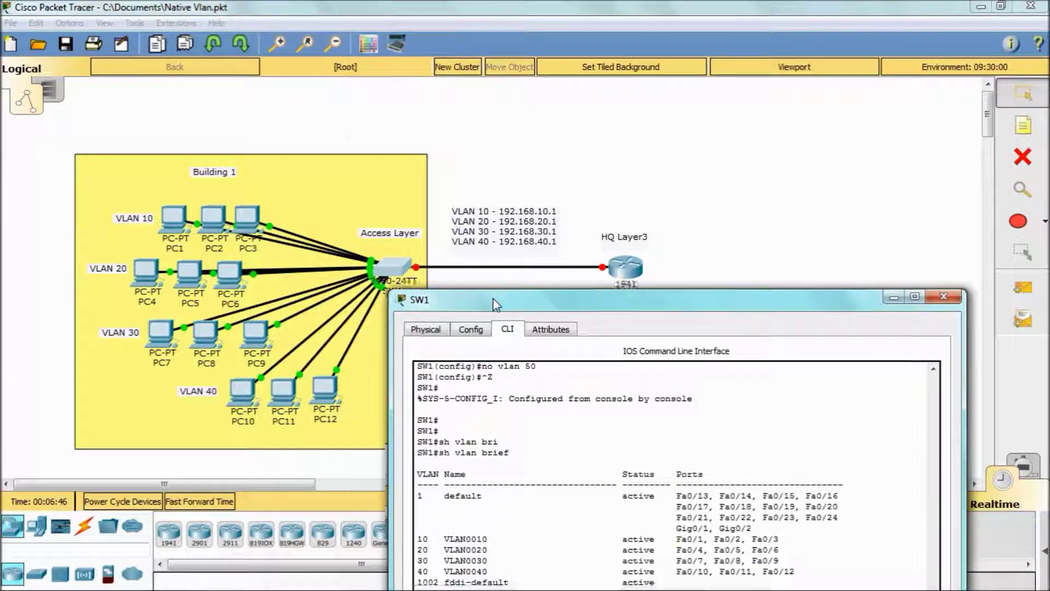
Page through SW1's 'sh run', verify GigabitEthernet0/1 and 0/2 trunk lines, then close SW1.
left_click_drag(493, 300, 471, 96)
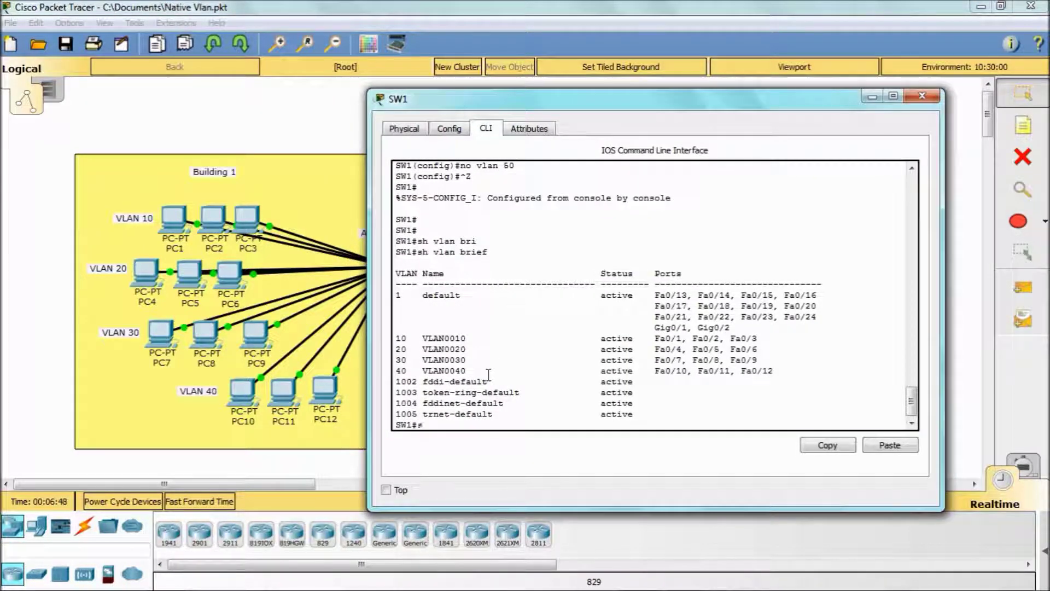
type("shrun")
key("Return")
key("space")
key("space")
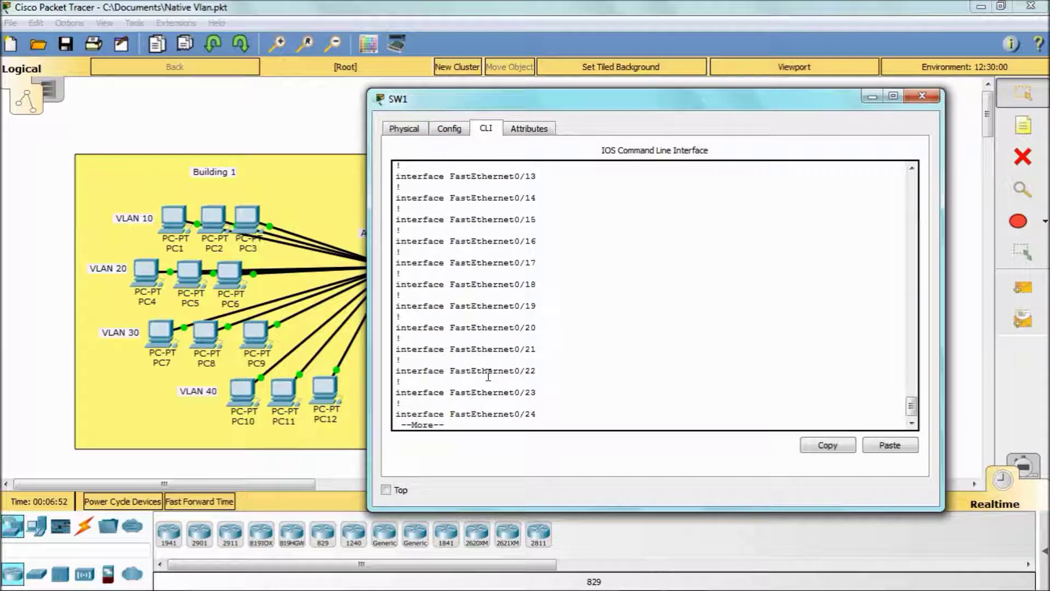
key("space")
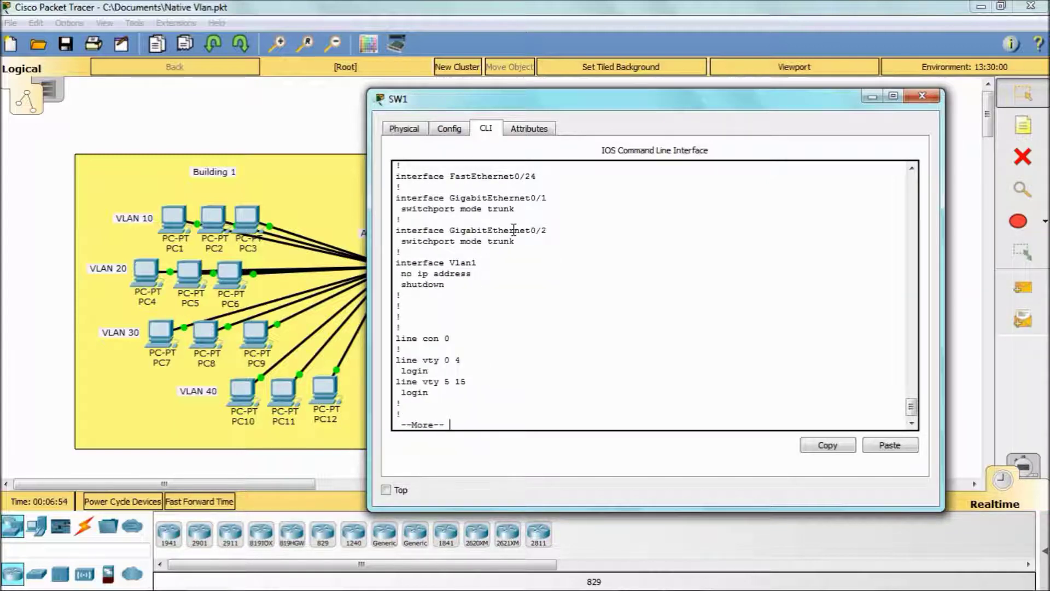
mouse_move(523, 211)
left_mouse_down()
mouse_move(410, 244)
mouse_move(408, 296)
left_mouse_up()
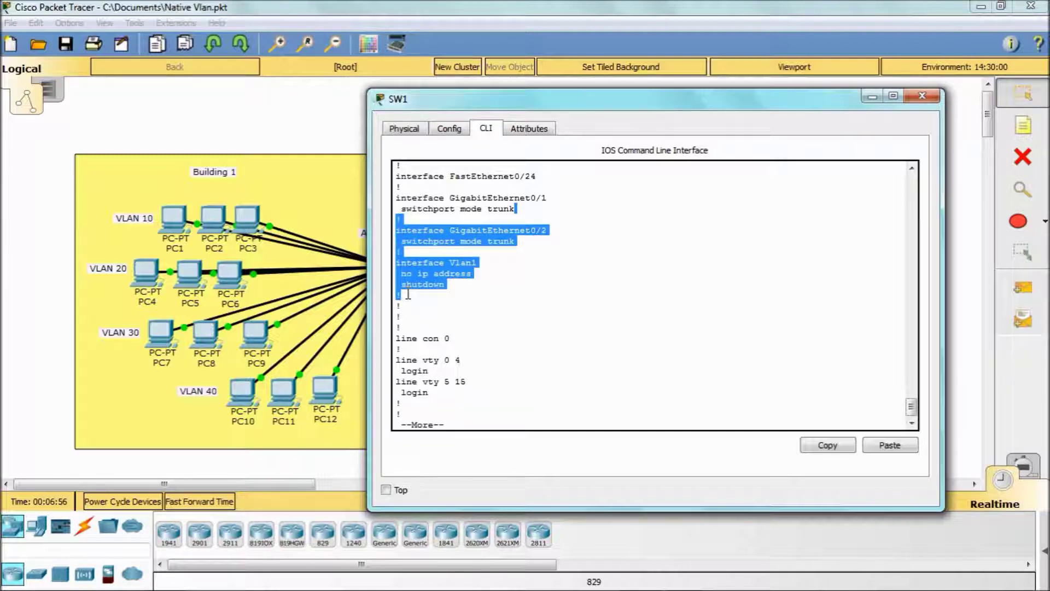
left_click(444, 243)
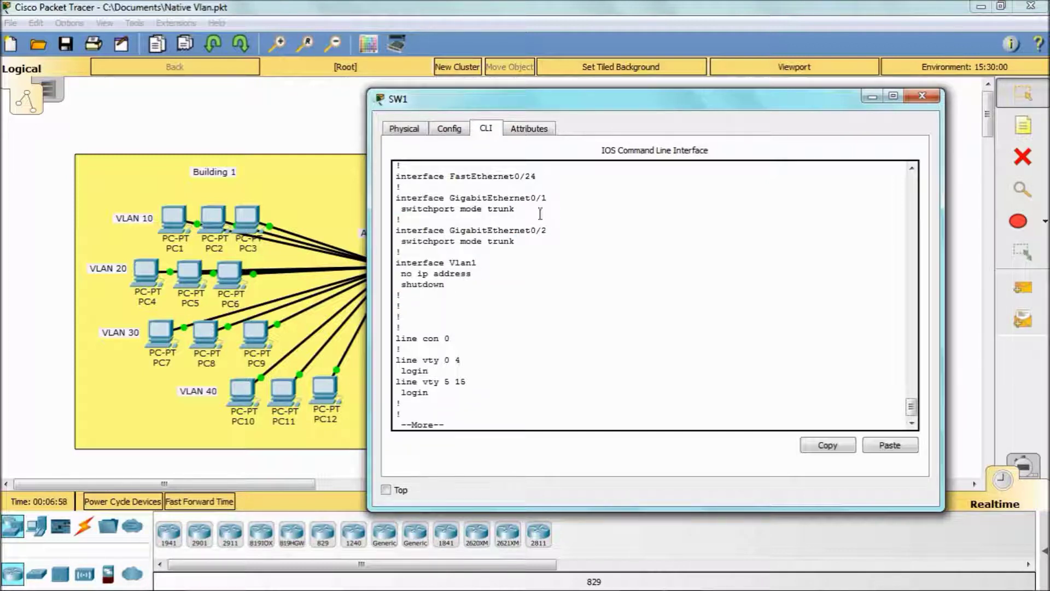
left_click_drag(541, 211, 397, 212)
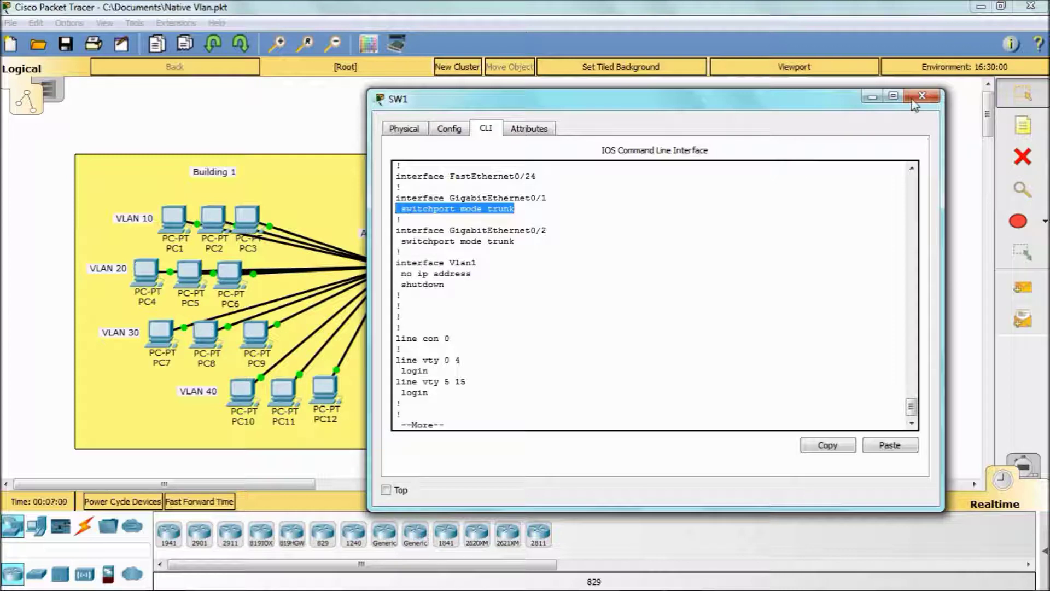
key("ctrl+c")
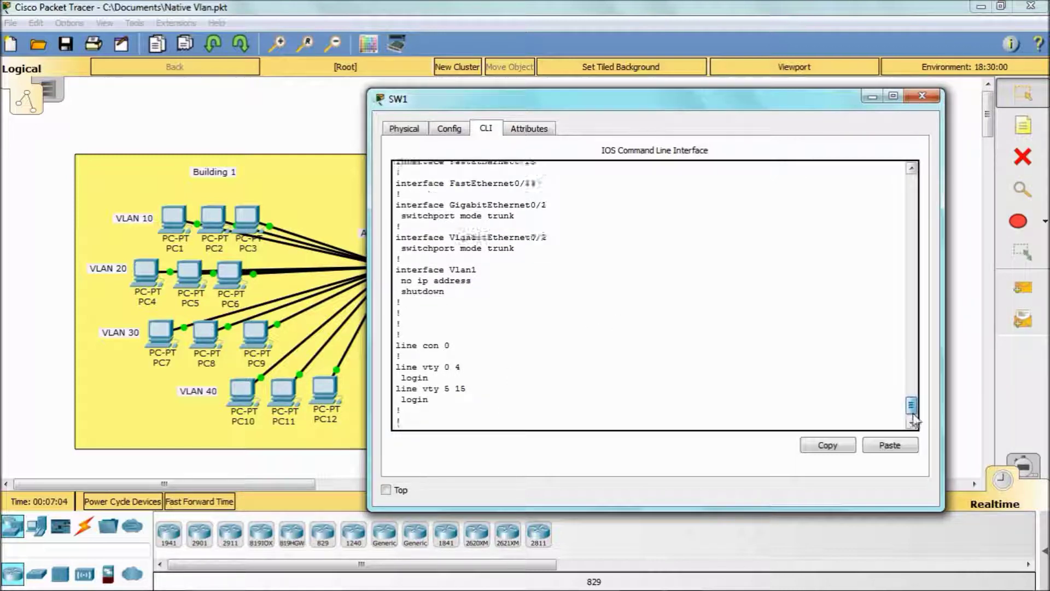
mouse_move(911, 407)
left_mouse_down()
mouse_move(908, 354)
mouse_move(906, 422)
left_mouse_up()
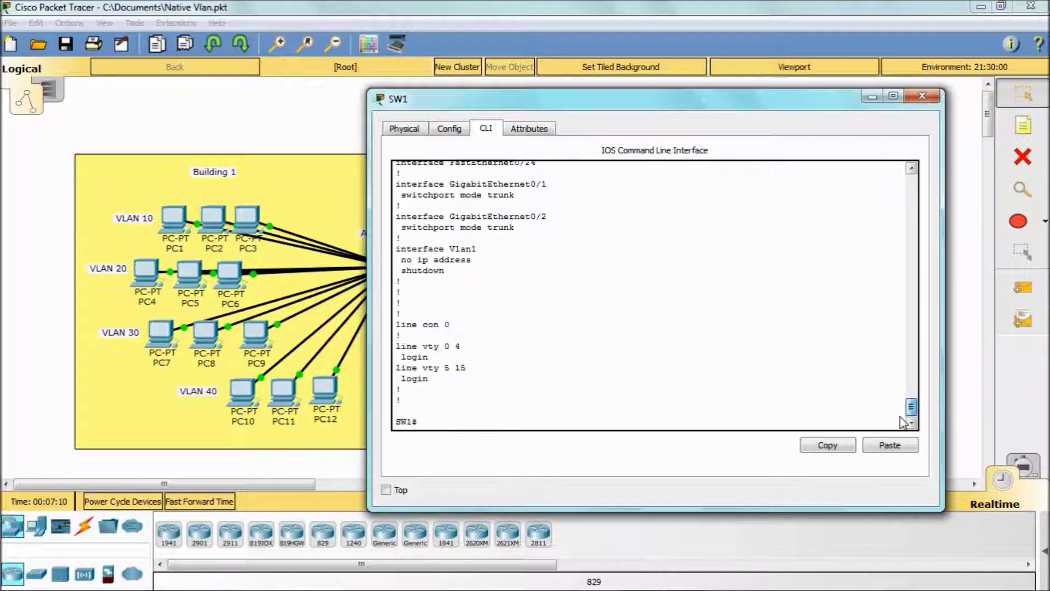
left_click(921, 96)
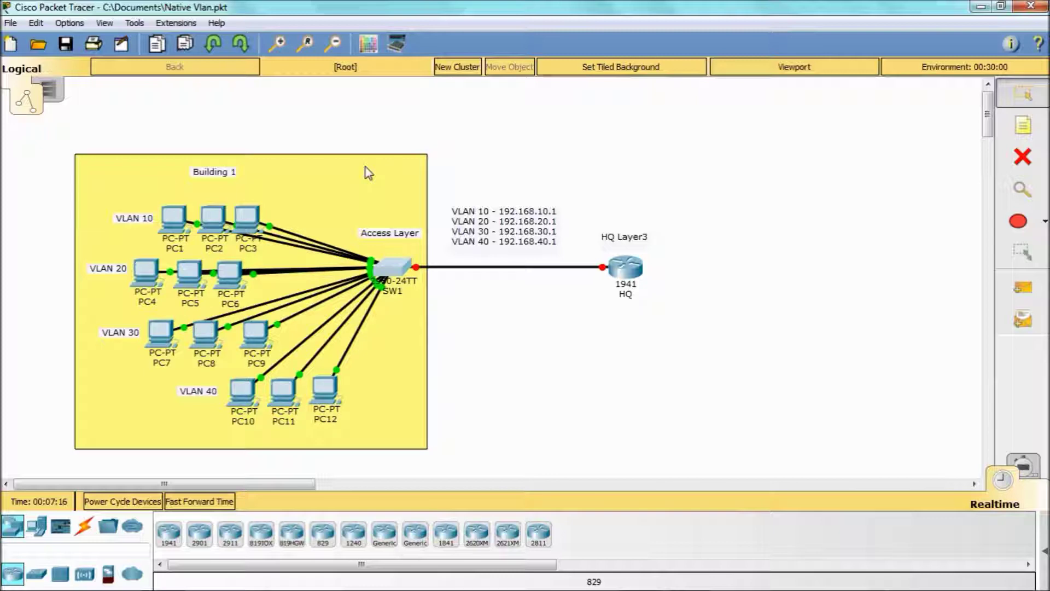
Check PC1's IP Configuration, which shows DHCP with only a 169.254 address, then close PC1.
left_click(179, 215)
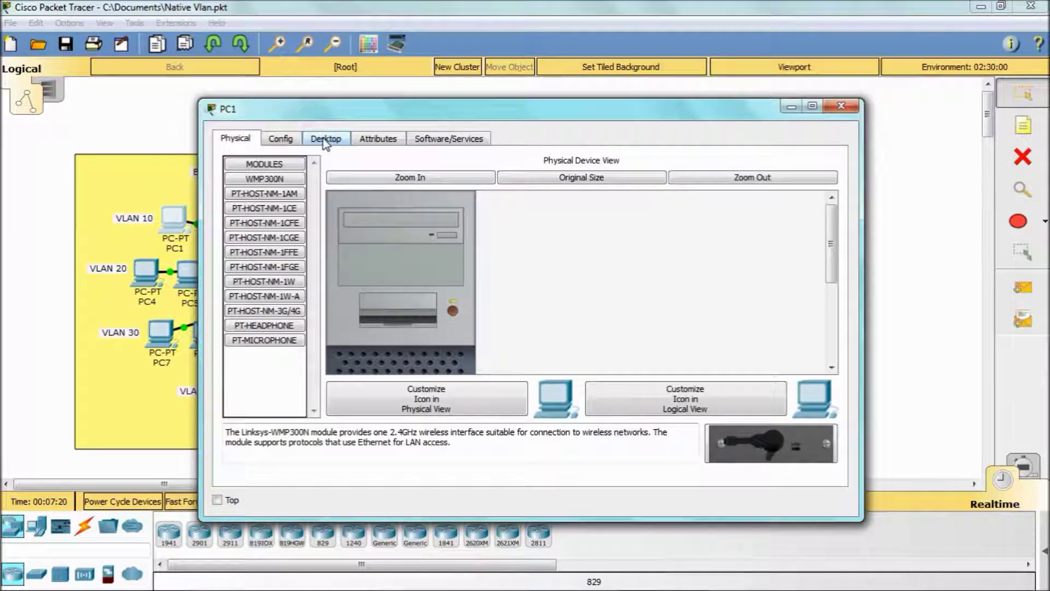
left_click(326, 139)
left_click(294, 202)
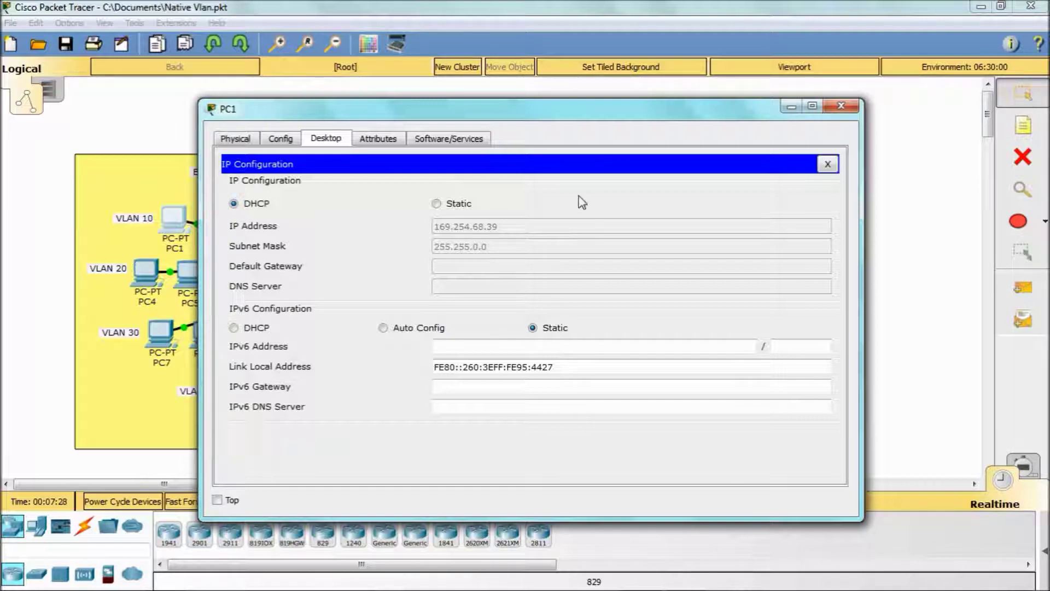
left_click(841, 105)
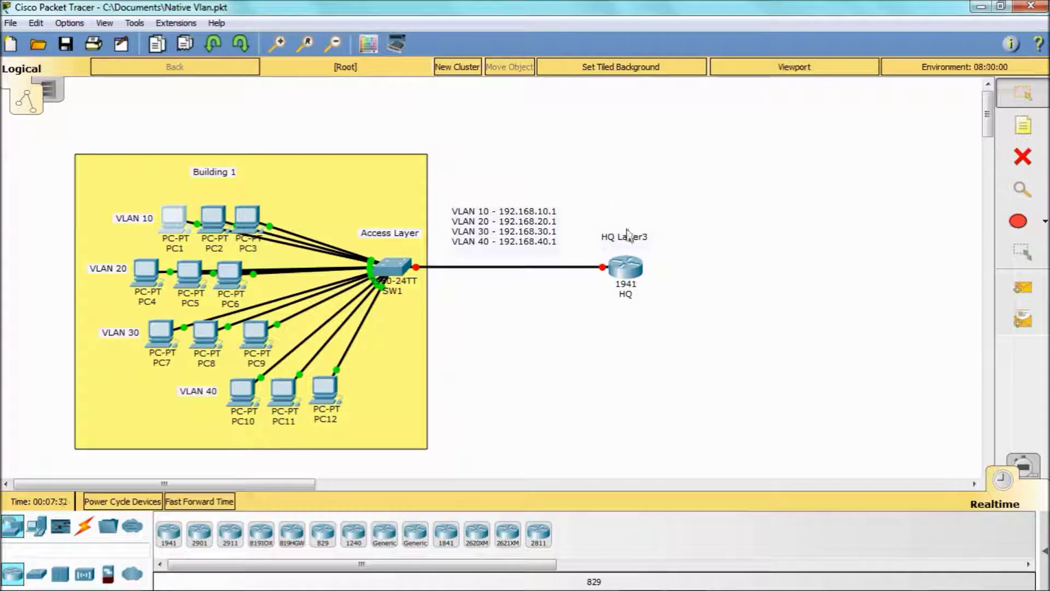
On the HQ router CLI, run 'show ip int brief', showing unassigned, down interfaces.
left_click(626, 266)
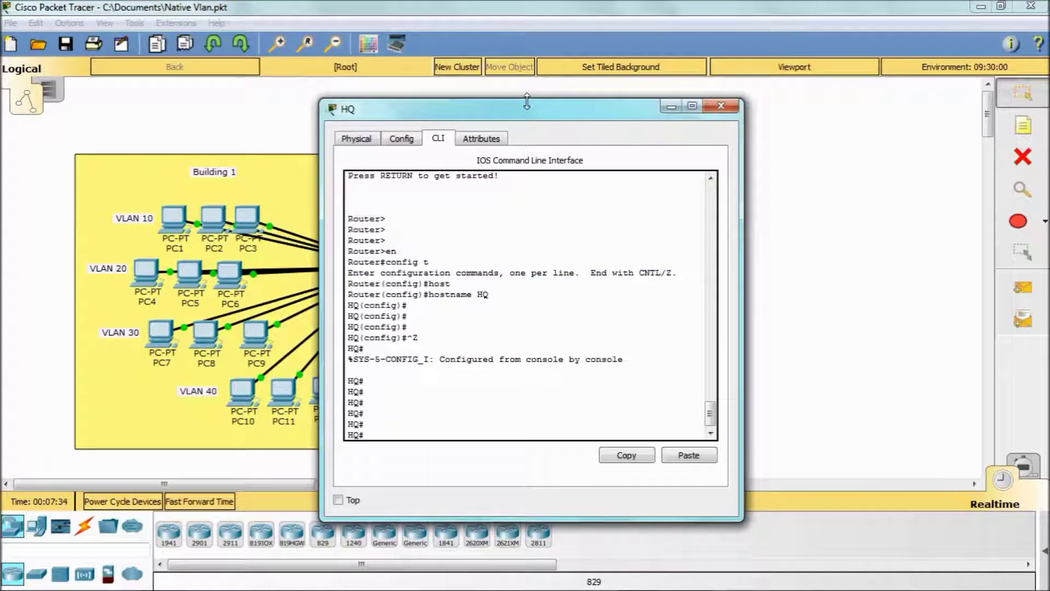
mouse_move(525, 114)
left_mouse_down()
mouse_move(679, 109)
mouse_move(784, 93)
left_mouse_up()
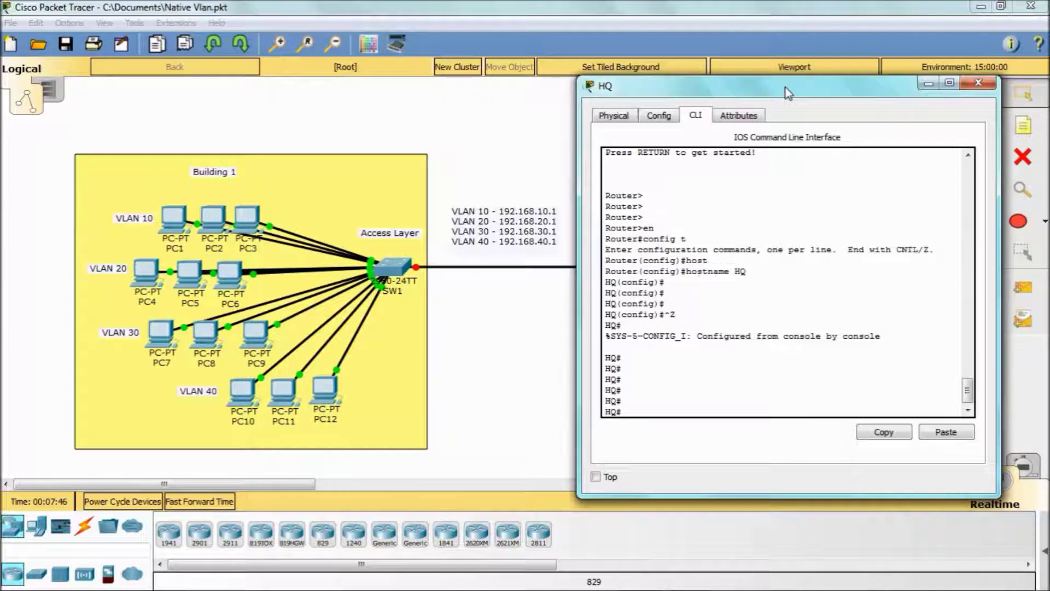
left_click(699, 281)
key("Return")
key("Return")
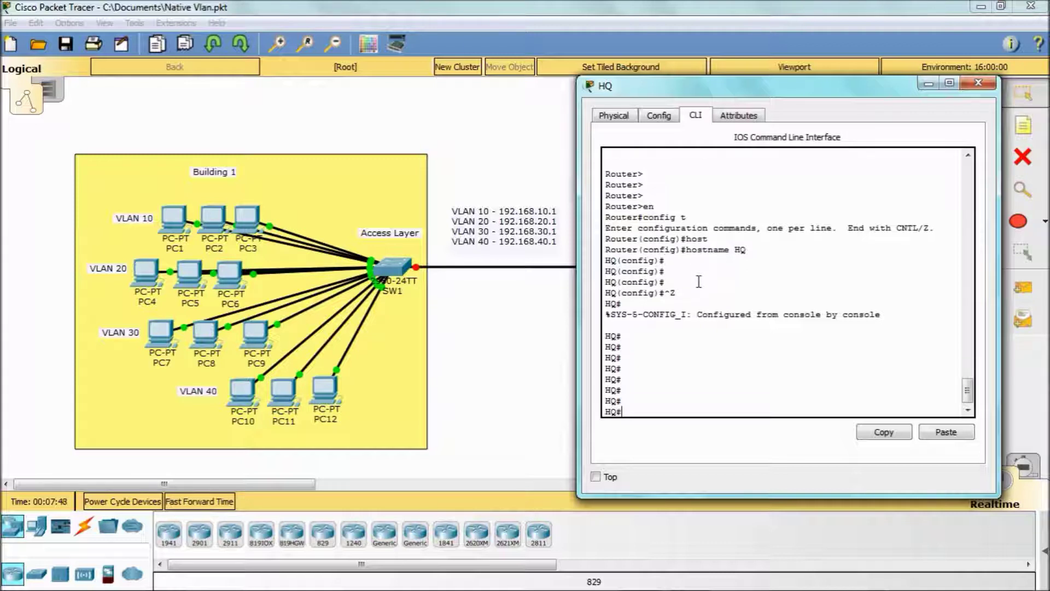
key("Return")
type("sh ip in")
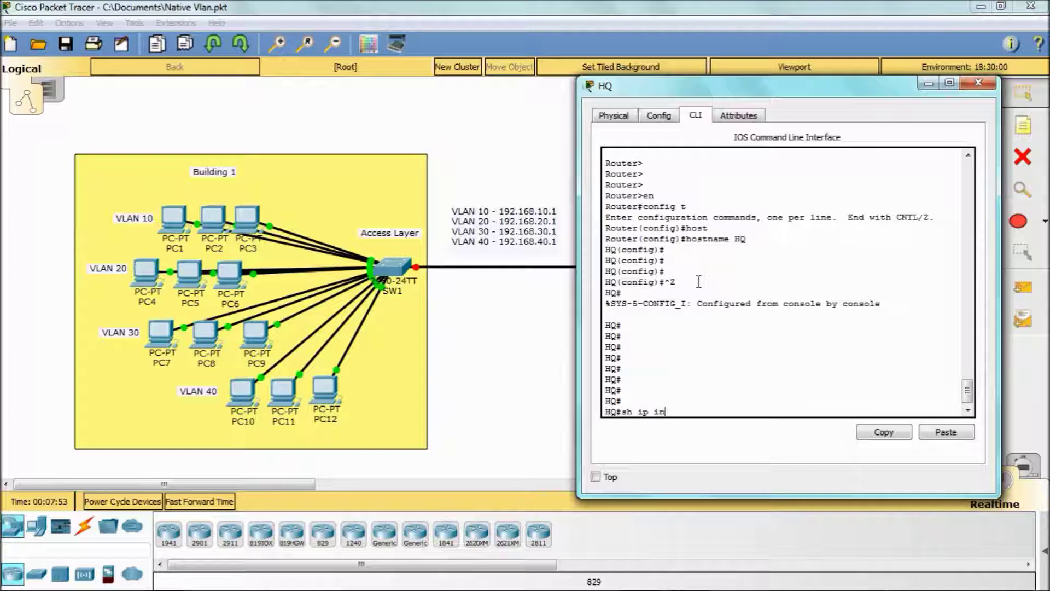
type("t bri")
key("Return")
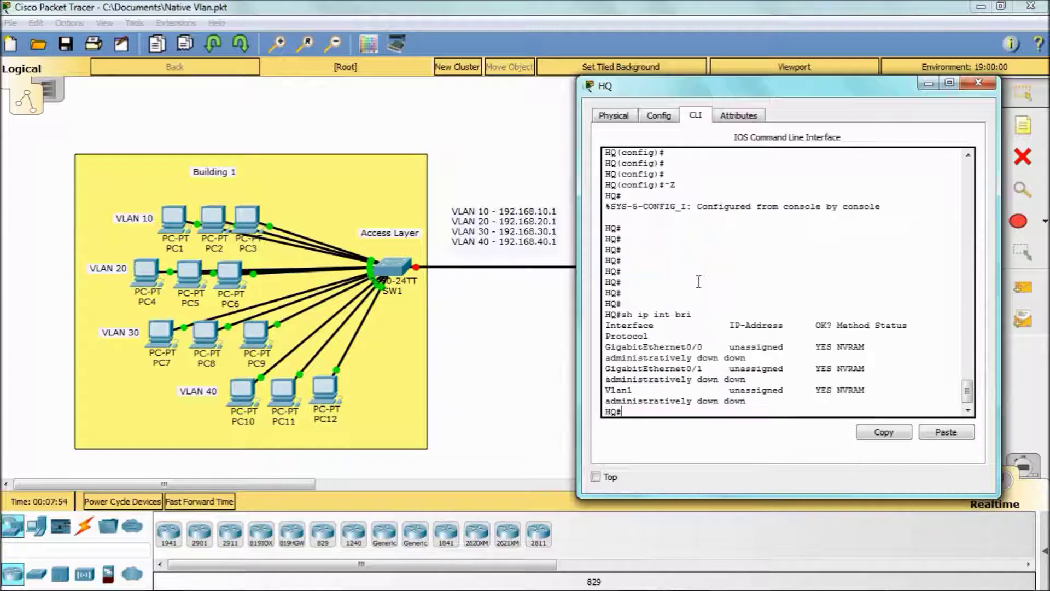
type("sh ")
type("ip")
type(" dh")
Run 'show ip dhcp binding' and 'show ip route', finding no bindings or routes.
key("Tab")
type("in")
key("Tab")
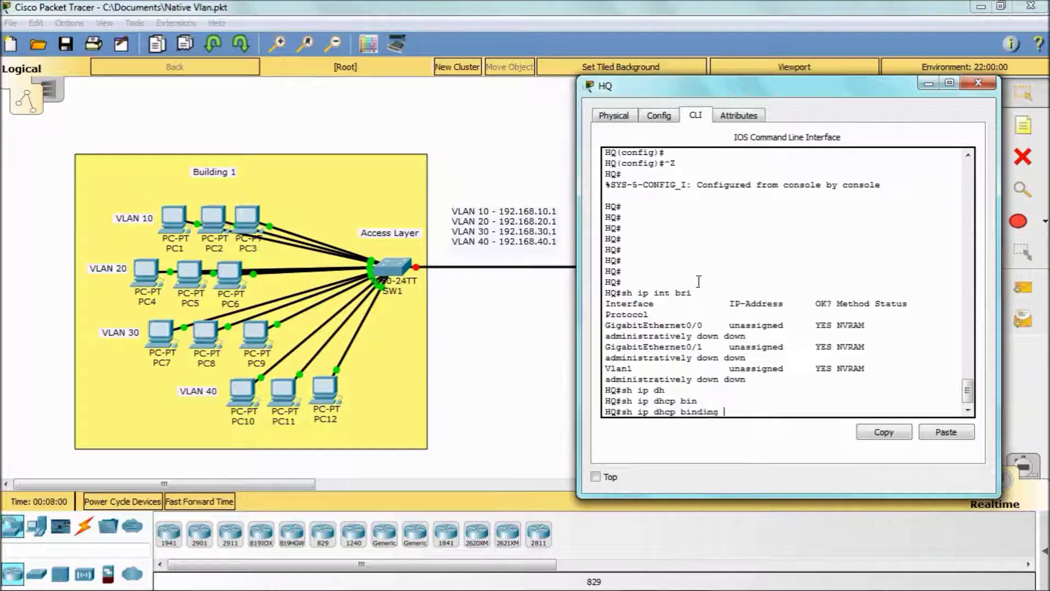
key("Return")
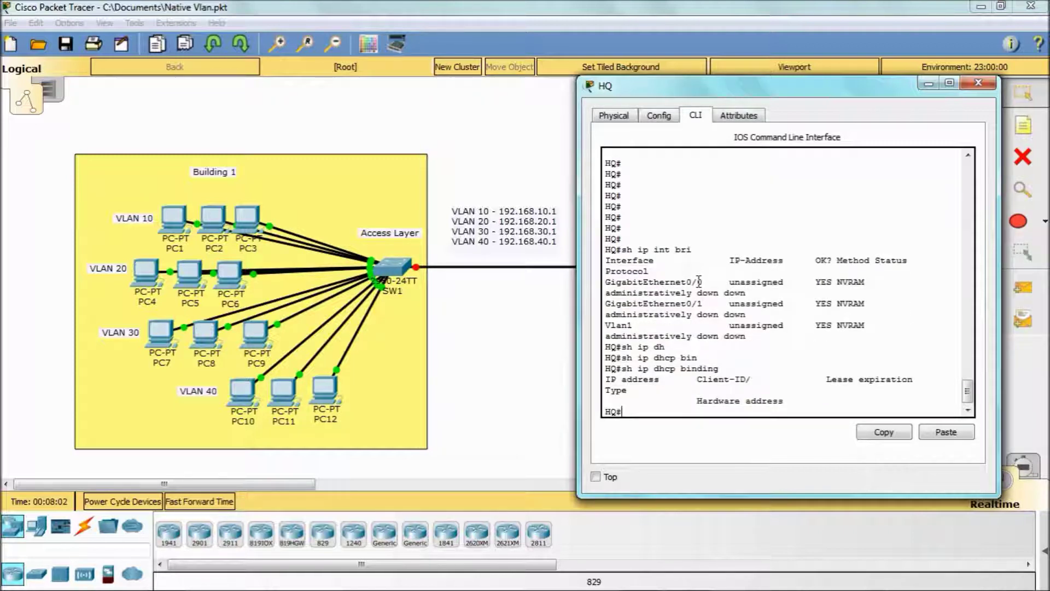
type("sh iprout")
key("Tab")
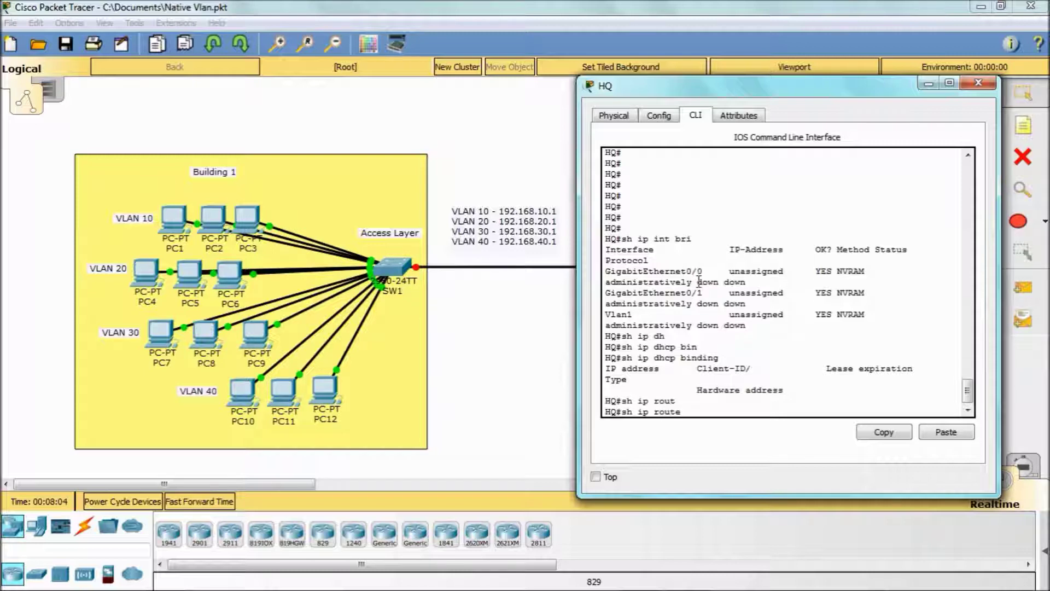
key("Return")
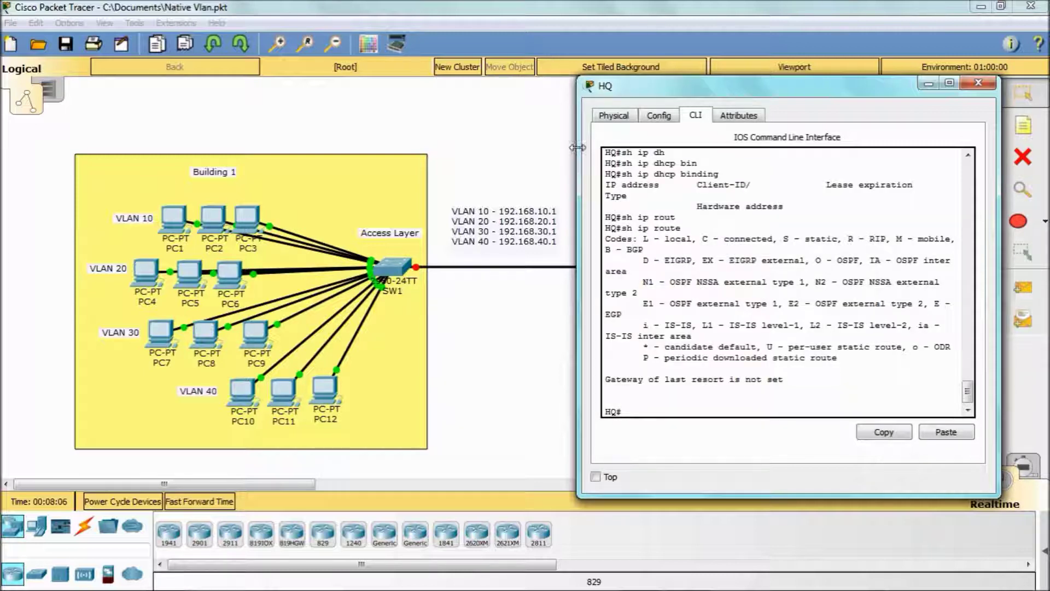
left_click_drag(579, 156, 457, 161)
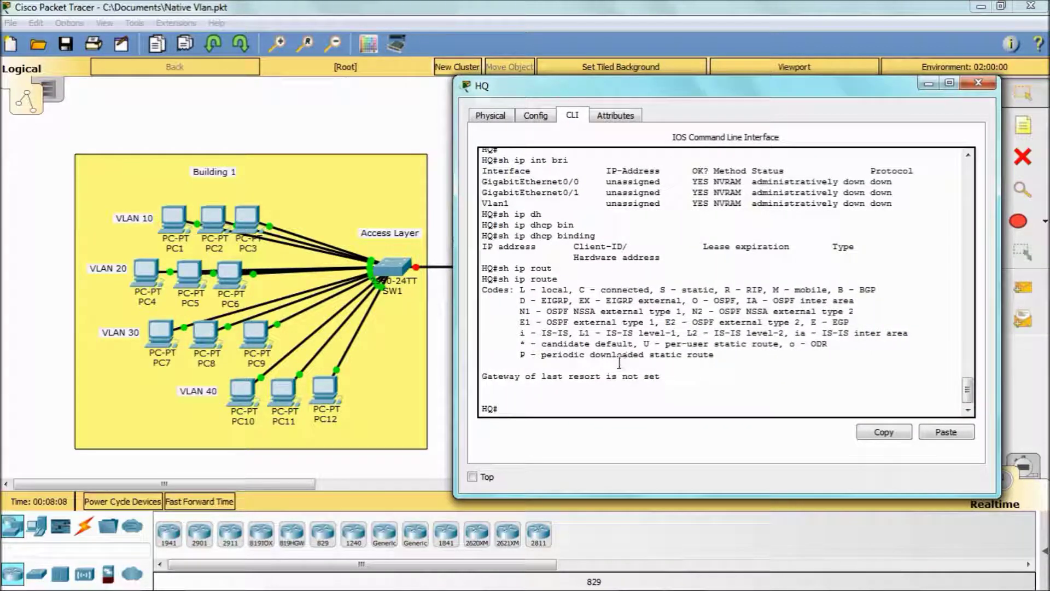
mouse_move(609, 82)
left_mouse_down()
mouse_move(723, 58)
mouse_move(708, 30)
mouse_move(653, 29)
mouse_move(676, 18)
left_mouse_up()
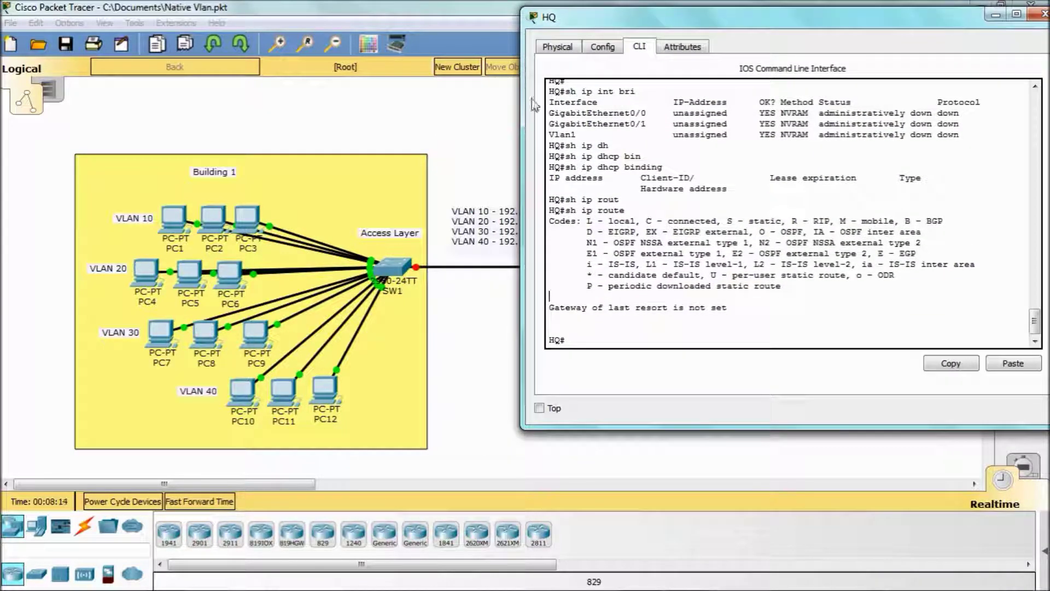
In config mode, describe g0/1 as 'Connection to Building 1' and enable it with no shut.
mouse_move(523, 103)
left_mouse_down()
mouse_move(622, 106)
mouse_move(598, 108)
left_mouse_up()
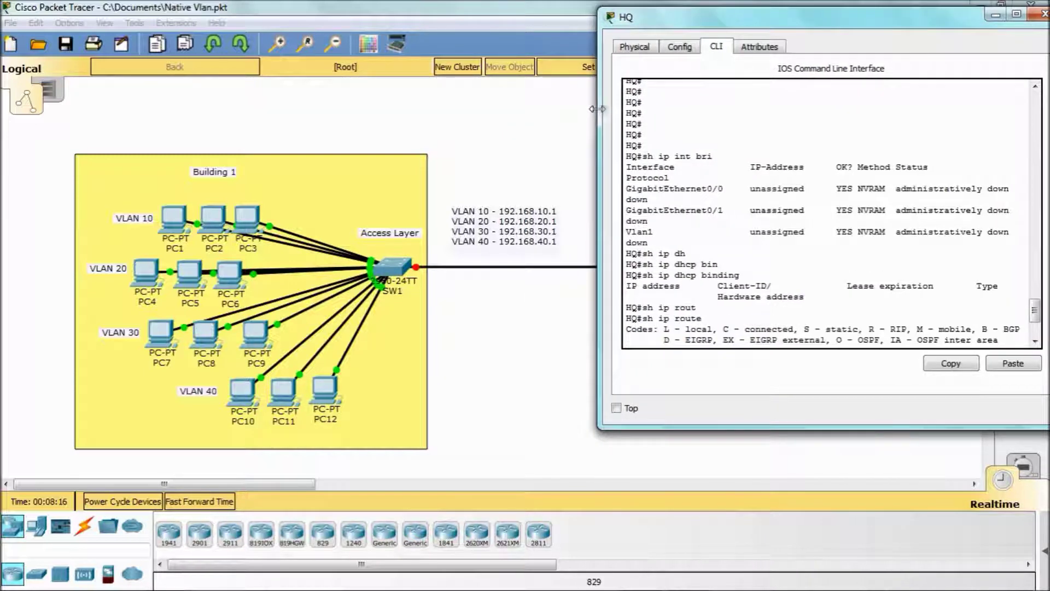
scroll(701, 249, "down", 4)
key("Return")
key("Return")
key("Return")
type("co")
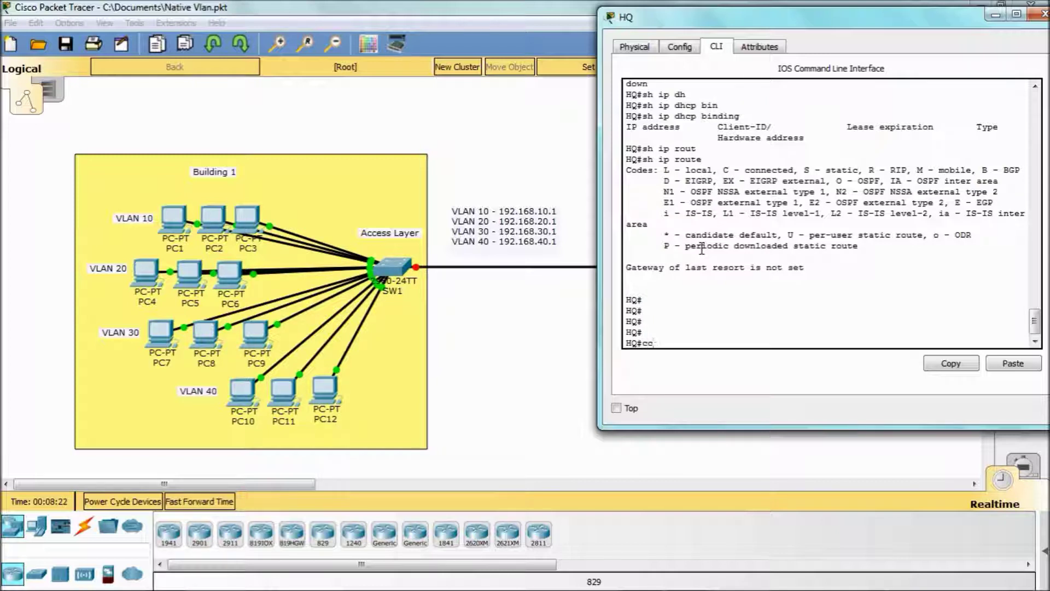
type("nfig t")
key("Return")
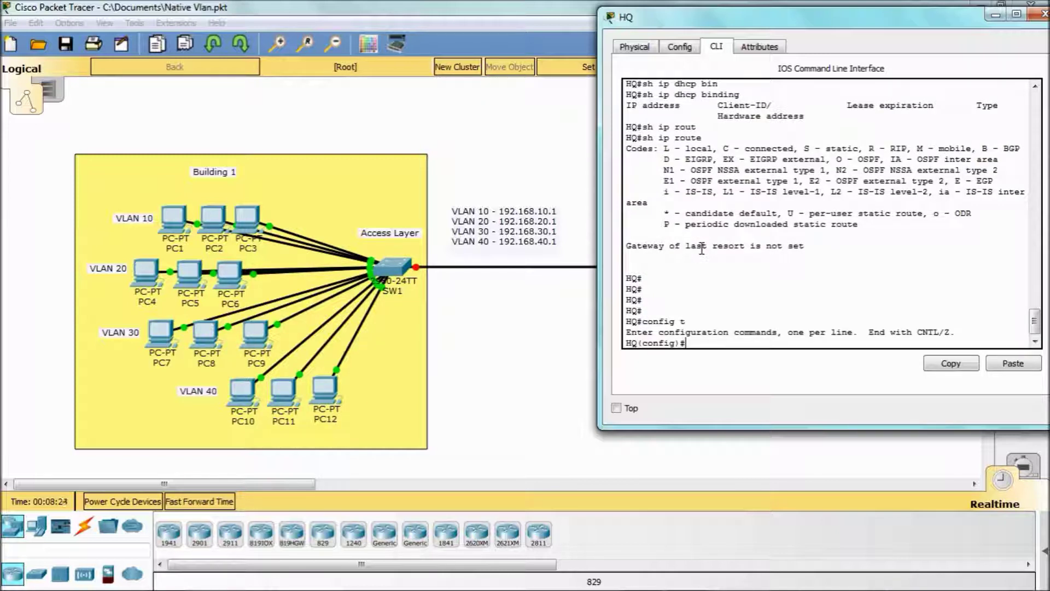
type("int g0/1")
key("Return")
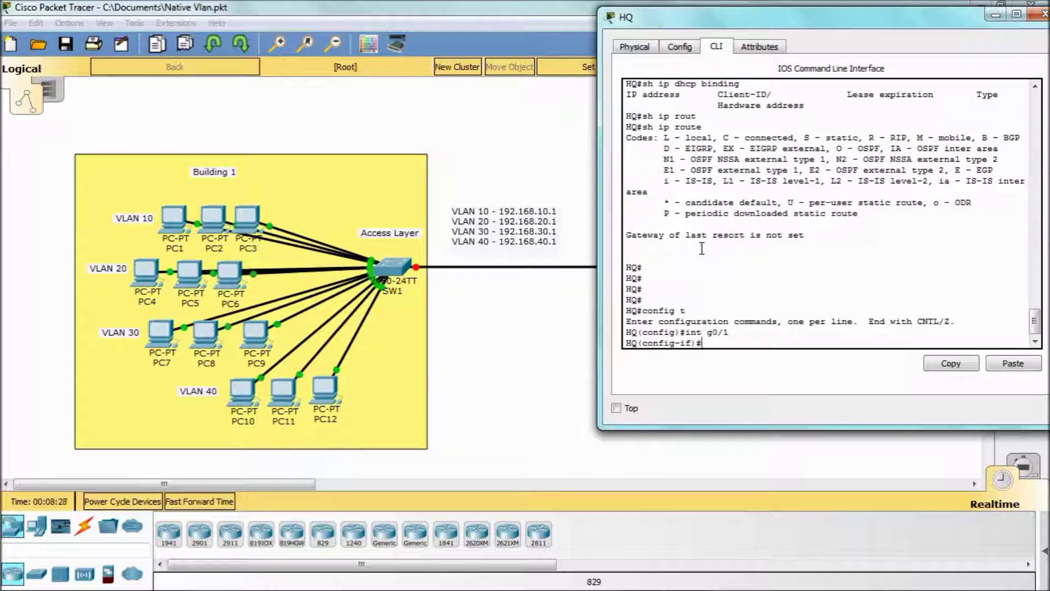
type("esc")
key("Tab")
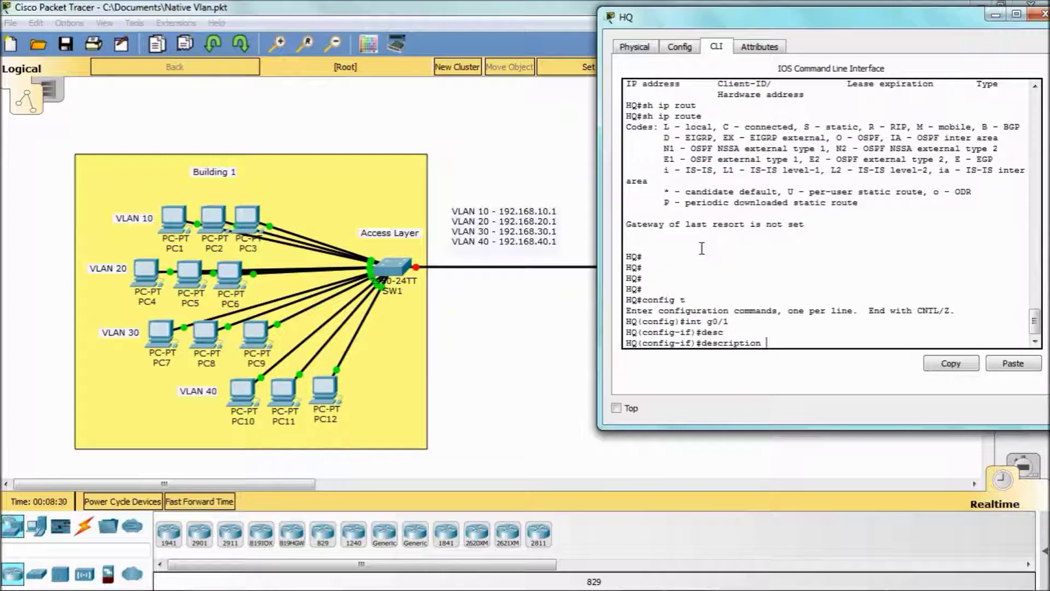
type("Connection to Building 1")
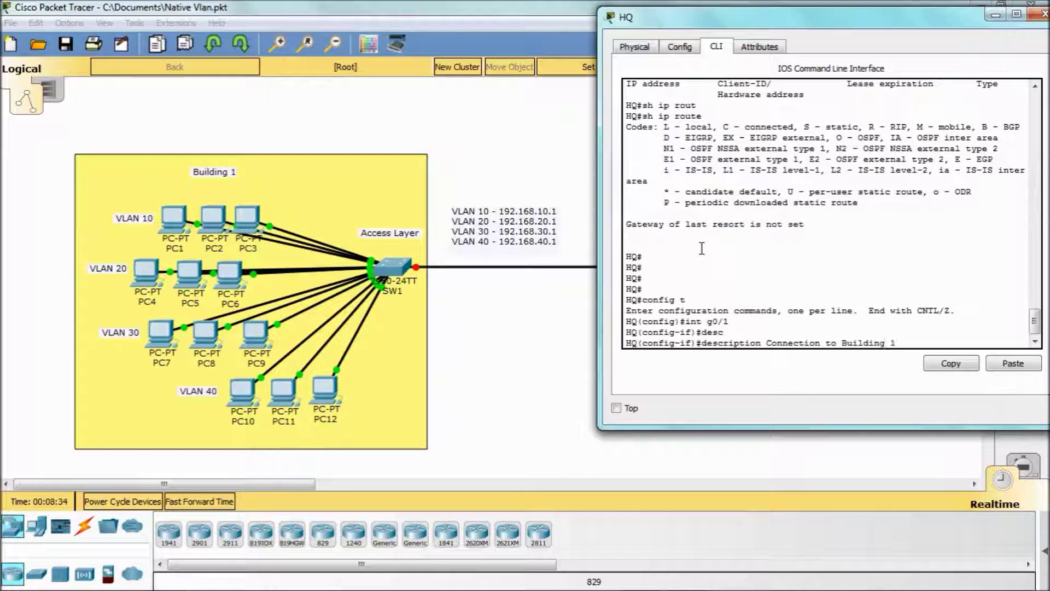
key("Return")
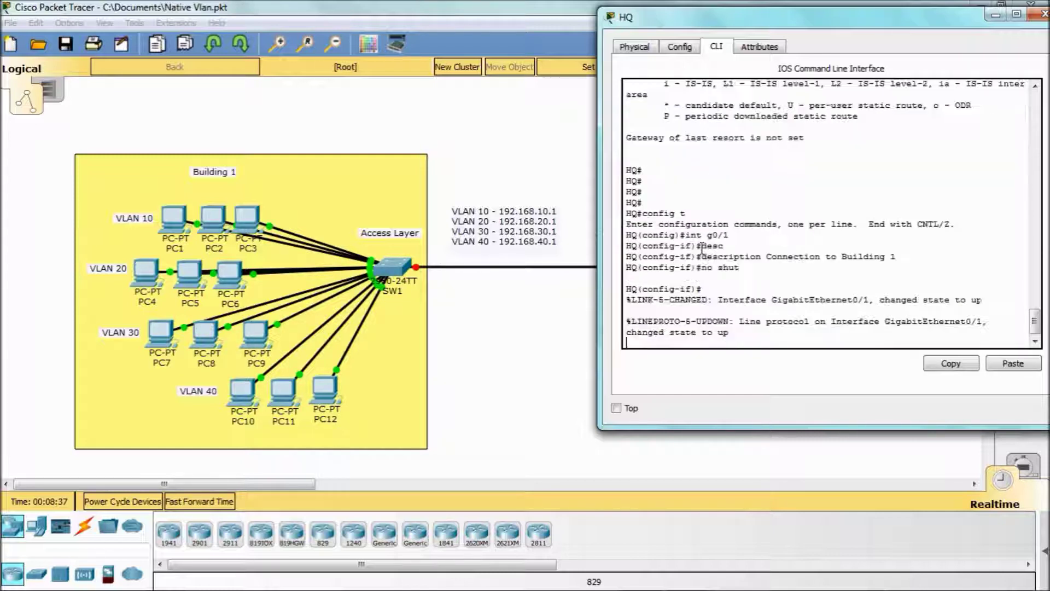
key("Return")
key("Return")
key("Return")
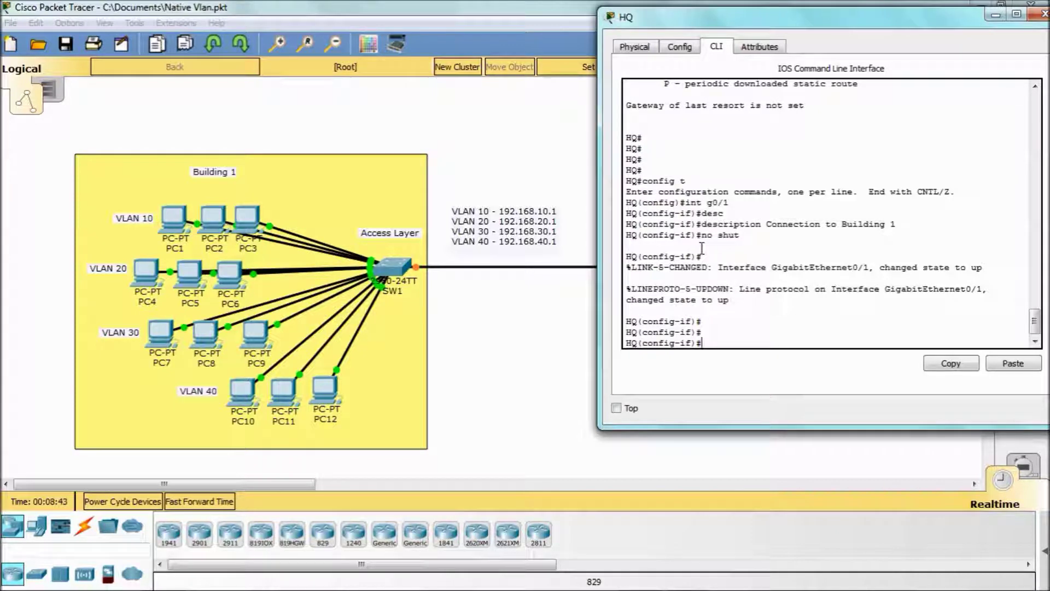
type("e")
Create subinterface g0/1.10 with encapsulation dot1Q 10.
key("BackSpace")
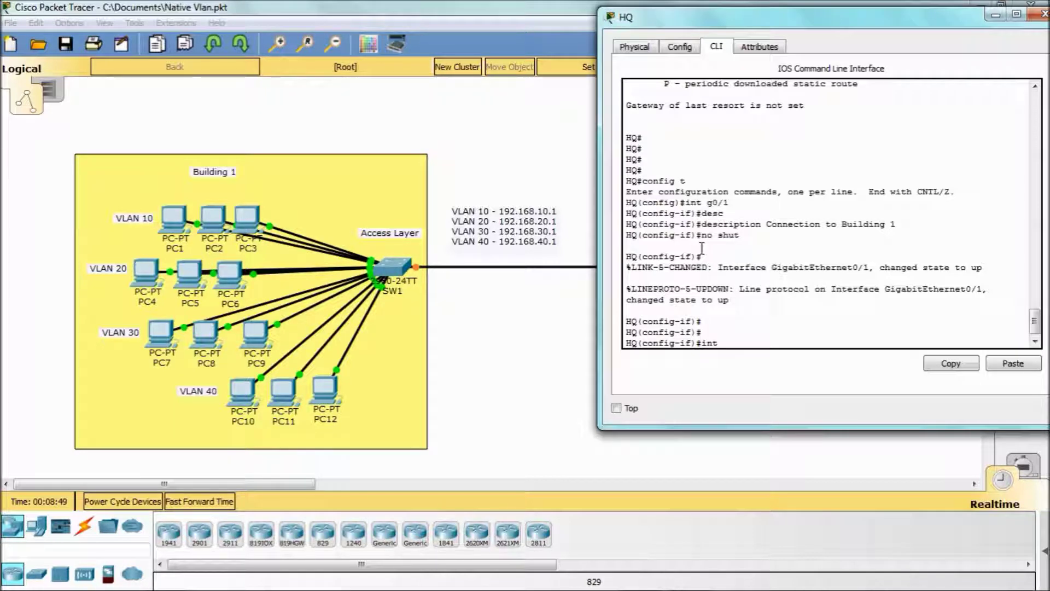
type("g0/1")
type(".10")
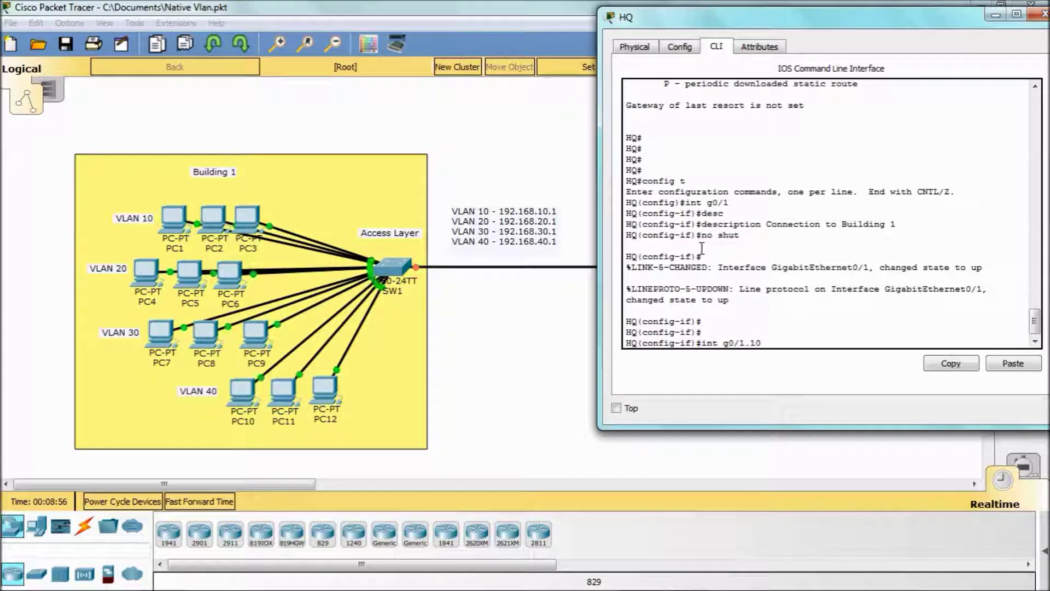
key("Return")
key("Return")
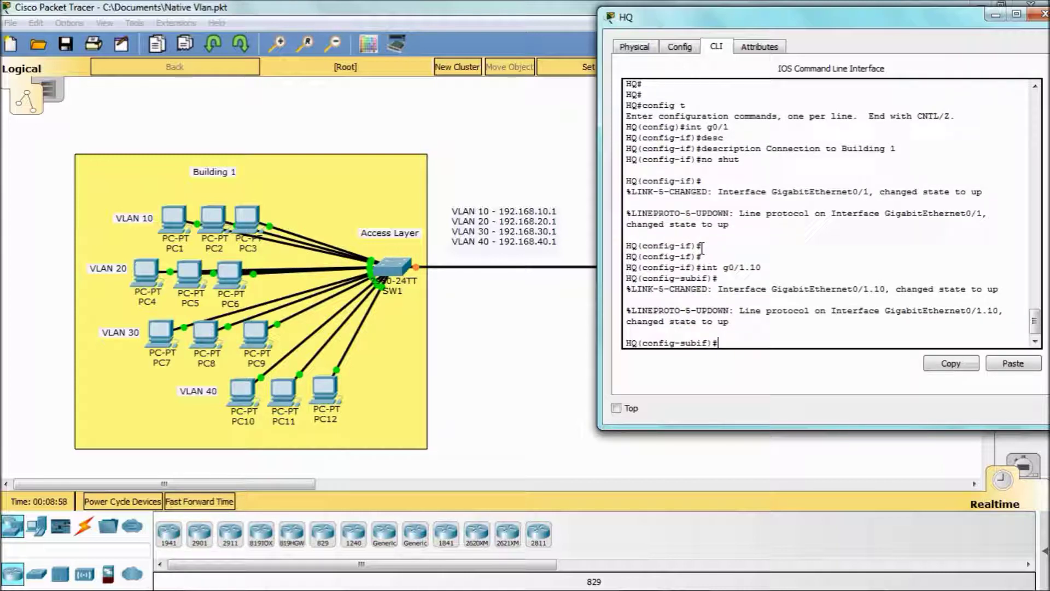
type("en")
key("Tab")
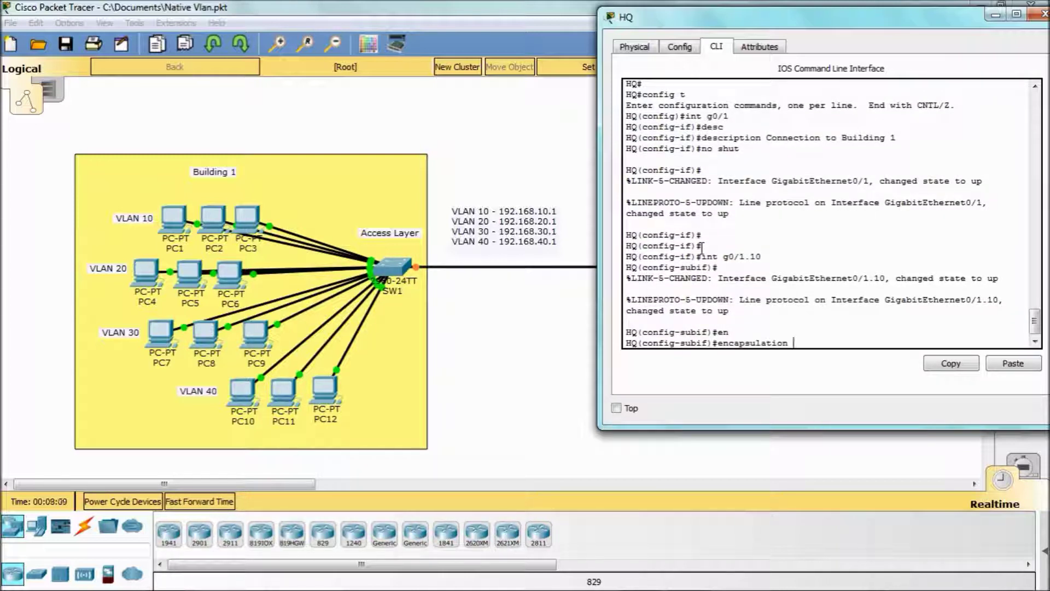
type("do")
key("Tab")
type("10")
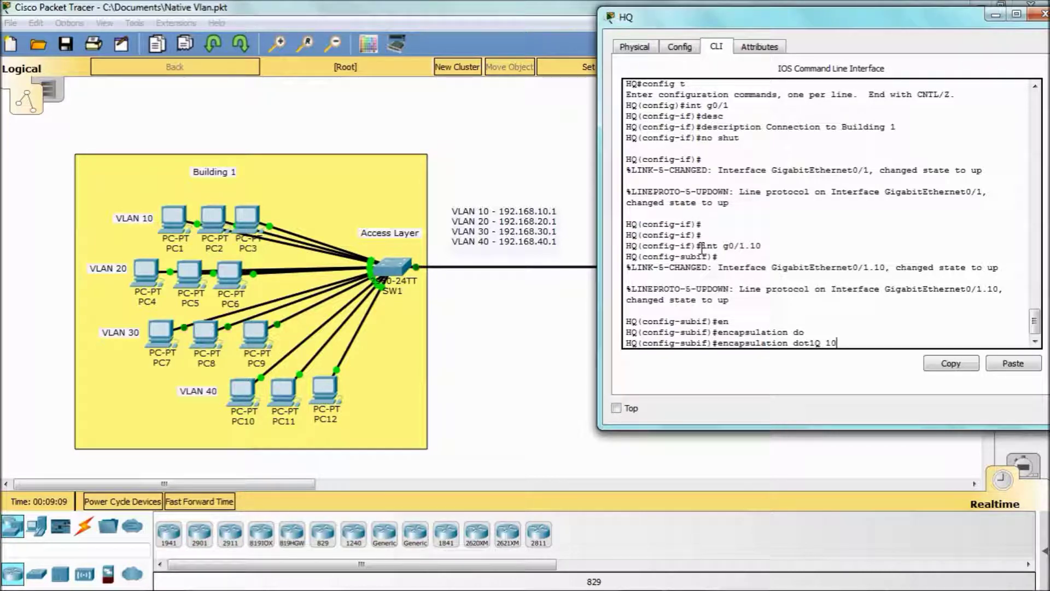
key("Return")
type("ip add")
Assign g0/1.10 the address 192.168.10.1 255.255.255.0.
key("Tab")
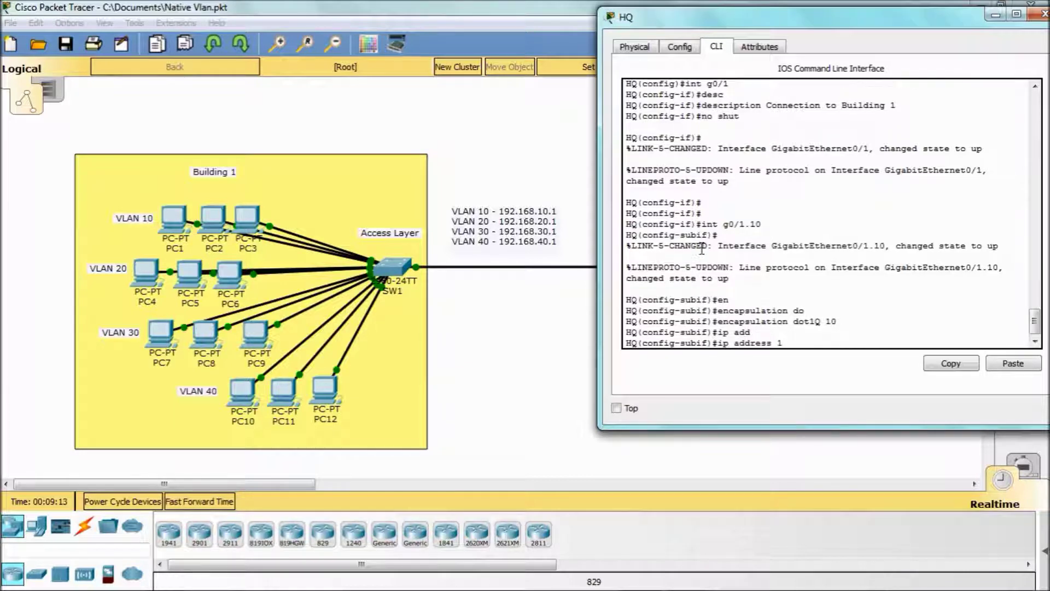
type("192.168.10")
type(".1 255.255")
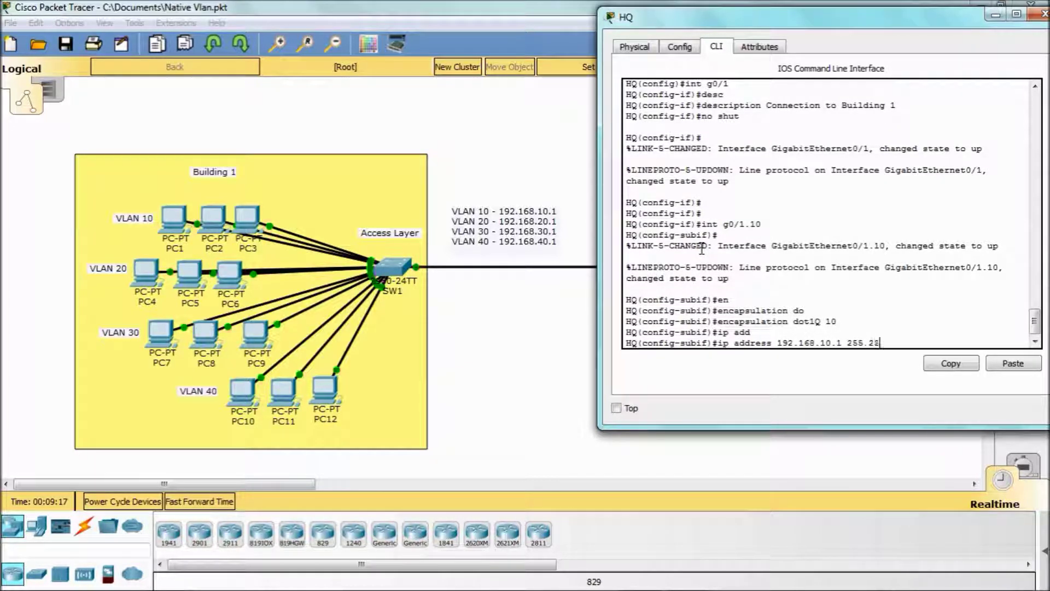
type(".255.0")
key("Return")
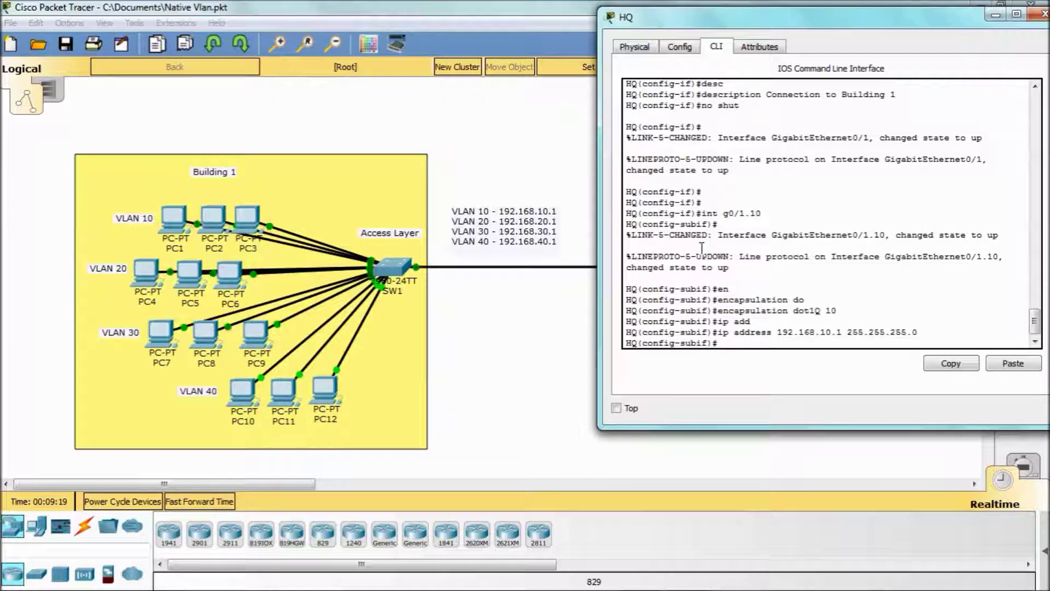
key("Up")
key("Up")
key("Up")
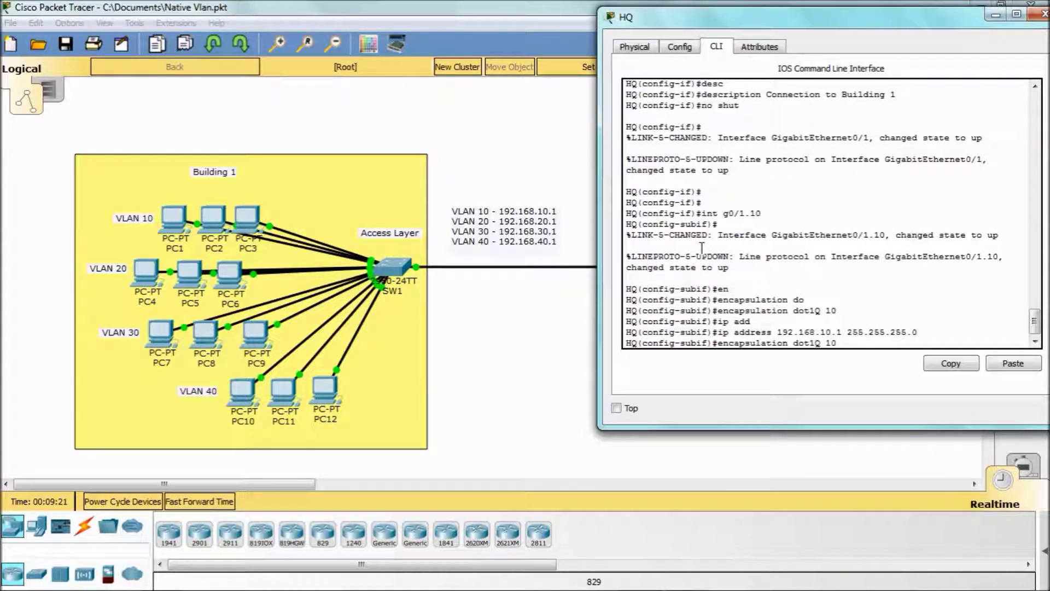
key("Up")
key("Up")
key("Up")
Create subinterface g0/1.20 with dot1Q VLAN 20 and gateway 192.168.20.1/24.
key("BackSpace")
key("BackSpace")
type("20")
key("Return")
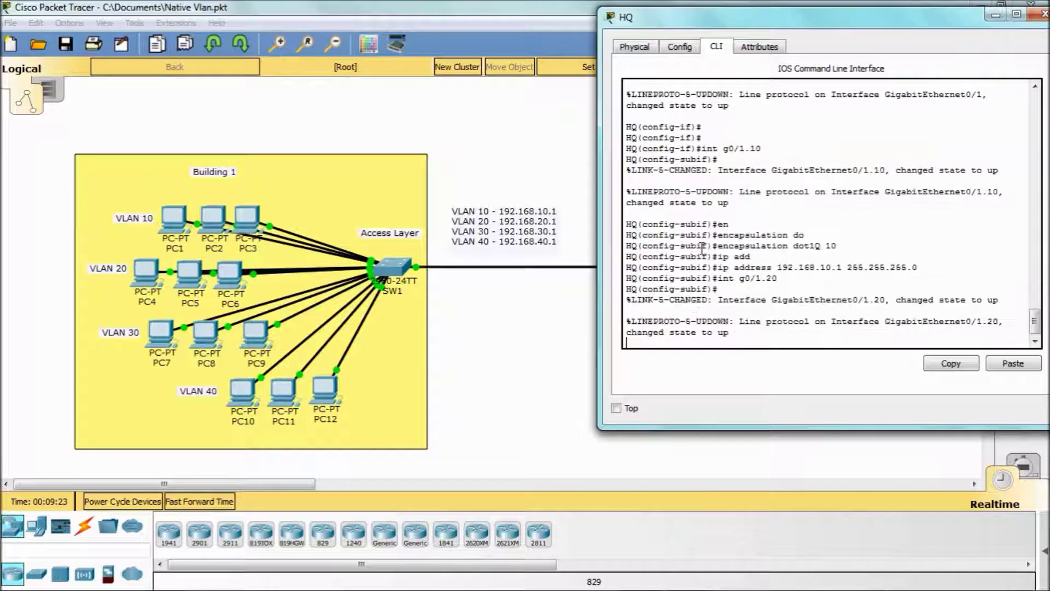
key("Return")
key("Up")
key("Up")
key("Up")
key("Up")
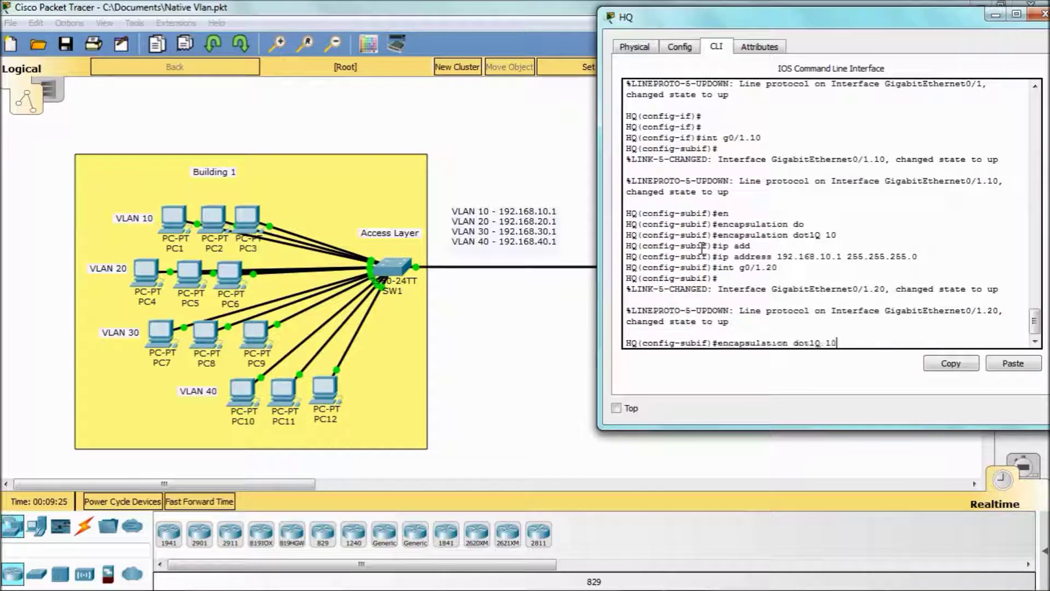
key("BackSpace")
key("BackSpace")
type("20")
key("Return")
key("Up")
key("Up")
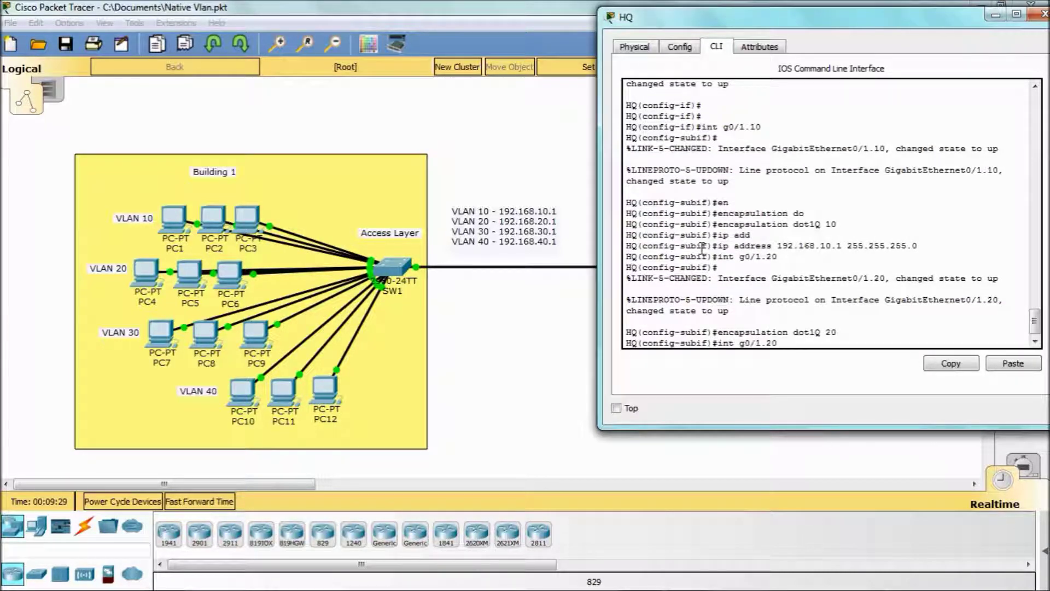
key("Up")
key("Delete")
type("2.168")
key("Return")
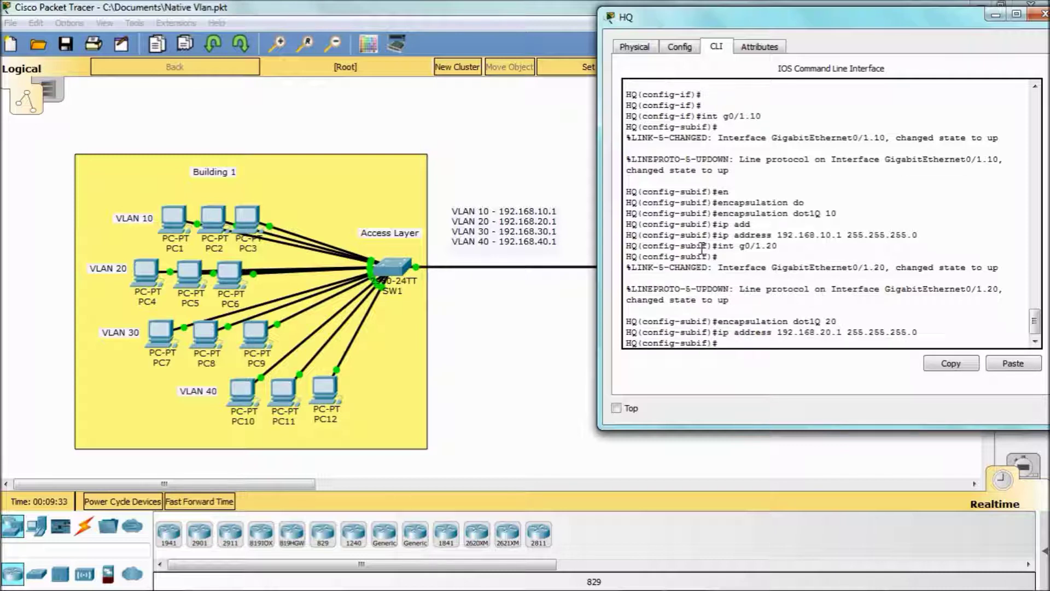
Create subinterface g0/1.30 with dot1Q VLAN 30 and gateway 192.168.30.1/24.
key("Up")
key("Up")
key("Up")
key("BackSpace")
key("BackSpace")
type("30")
key("Return")
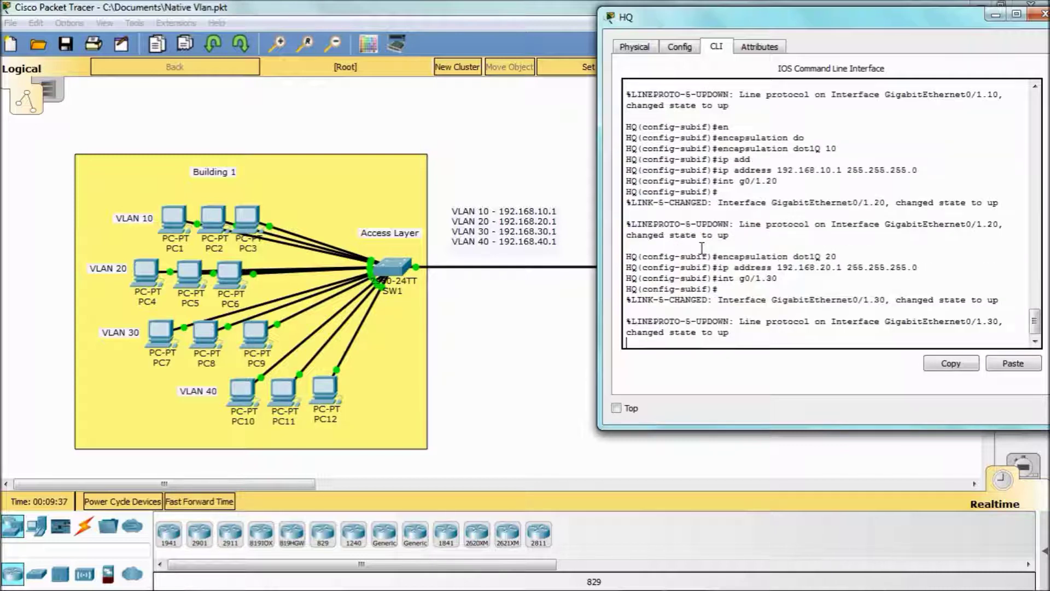
key("Up")
key("Up")
key("Up")
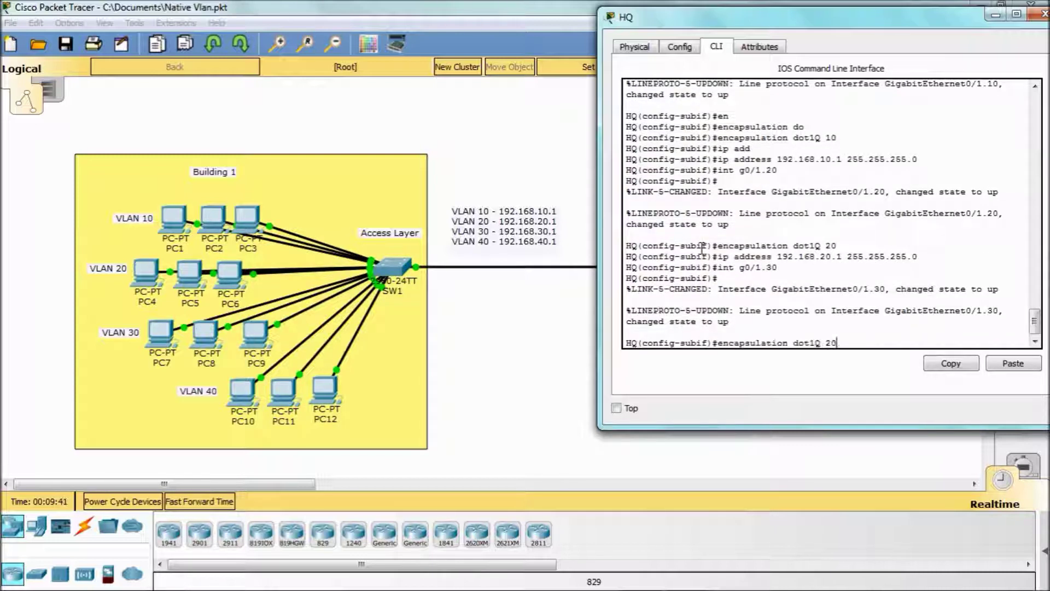
key("BackSpace")
key("BackSpace")
type("30")
key("Return")
key("Up")
key("Up")
key("Up")
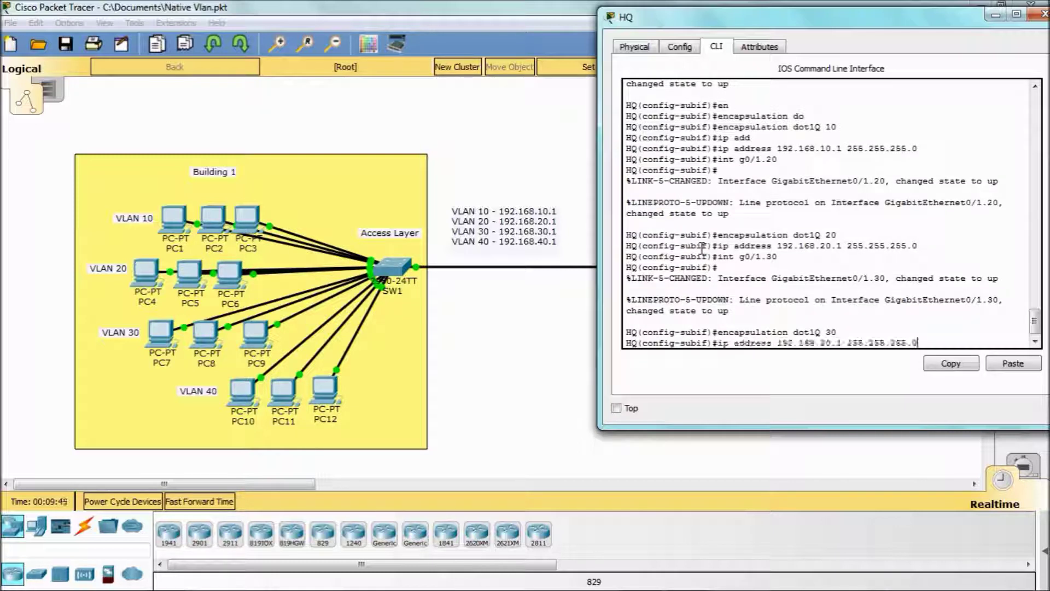
key("Down")
key("Down")
key("Up")
key("Up")
key("Up")
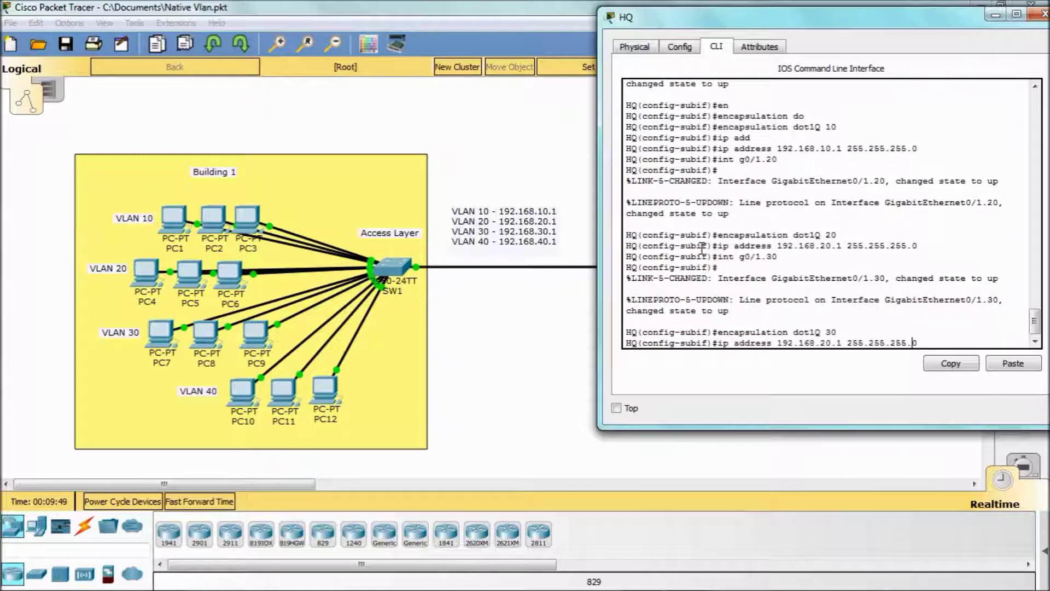
key("Left")
key("Left")
key("Left")
key("BackSpace")
type("3")
key("Return")
key("Up")
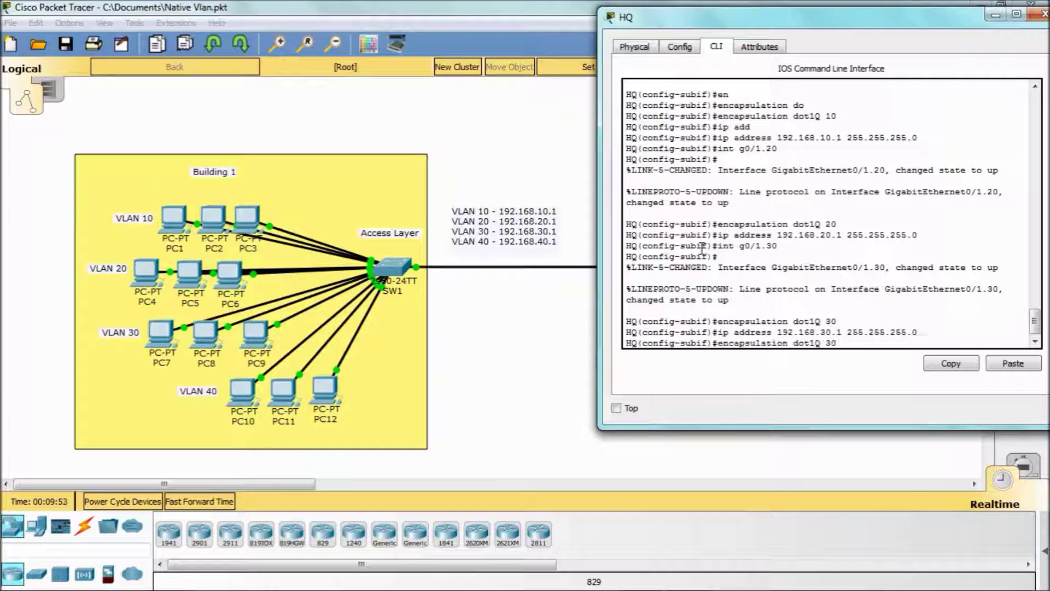
Create subinterface g0/1.40 with dot1Q VLAN 40 and gateway 192.168.40.1/24.
key("Up")
key("Up")
key("Left")
key("BackSpace")
type("4")
key("Return")
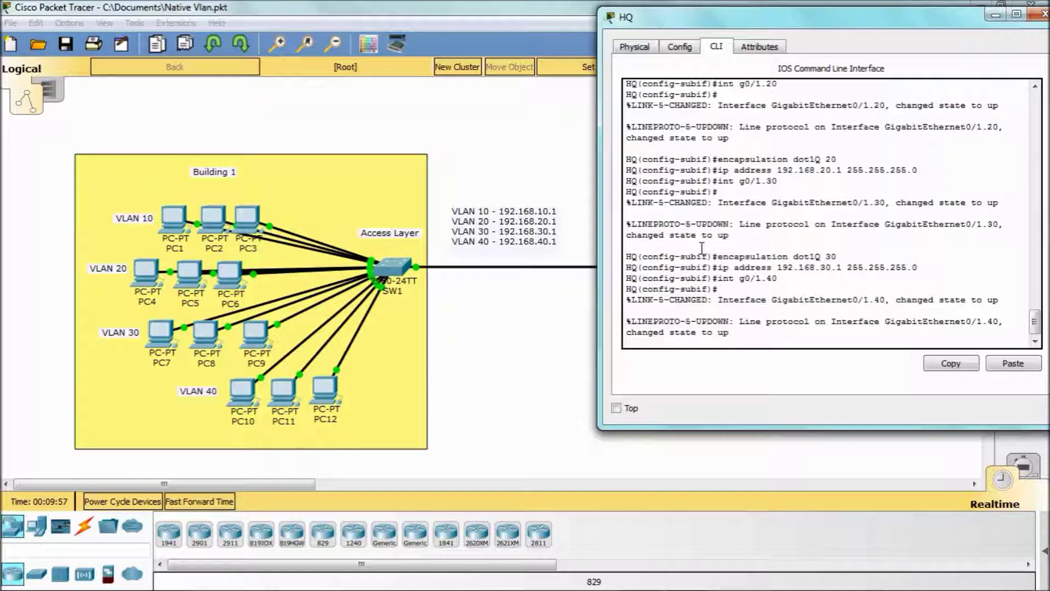
key("Up")
key("Up")
key("Up")
key("BackSpace")
key("BackSpace")
type("40")
key("Return")
key("Up")
key("Up")
key("Up")
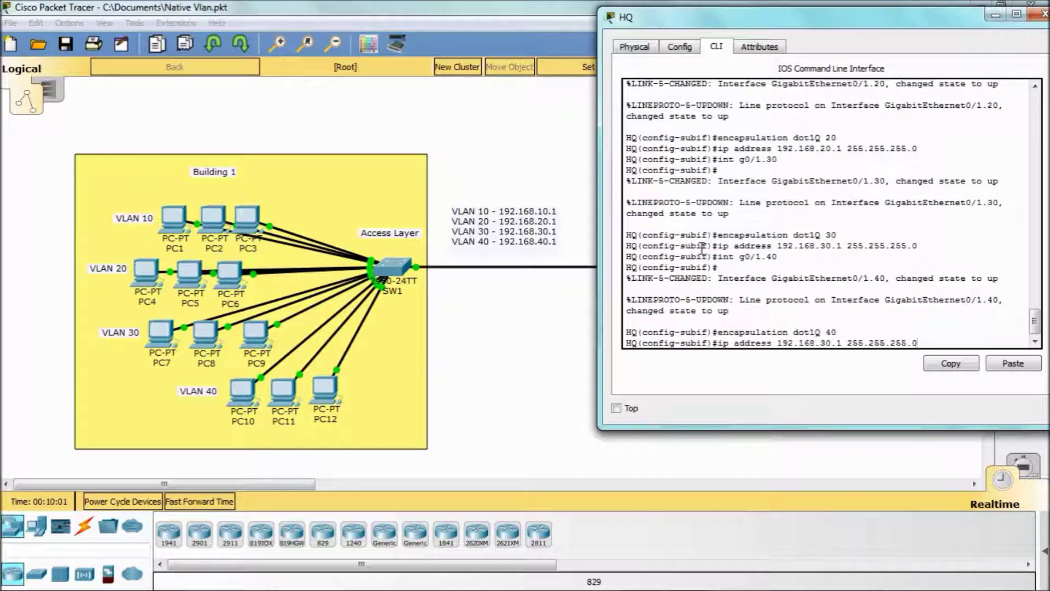
key("Left")
key("Left")
key("Left")
key("Return")
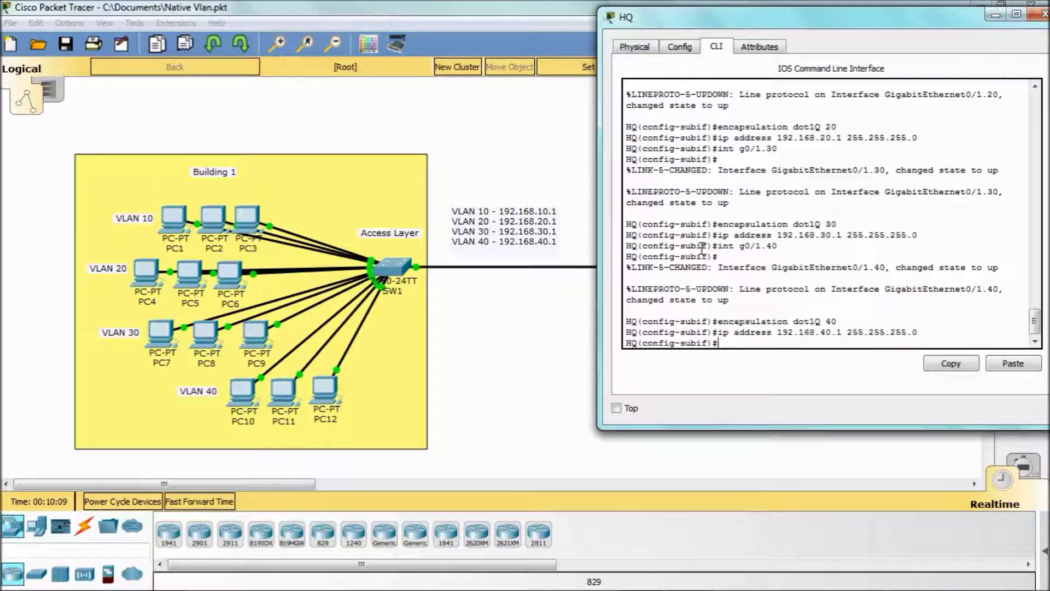
type("exit")
Exclude gateway addresses 192.168.10.1, 20.1, 30.1 and 40.1 from DHCP on HQ.
key("Return")
type("ip")
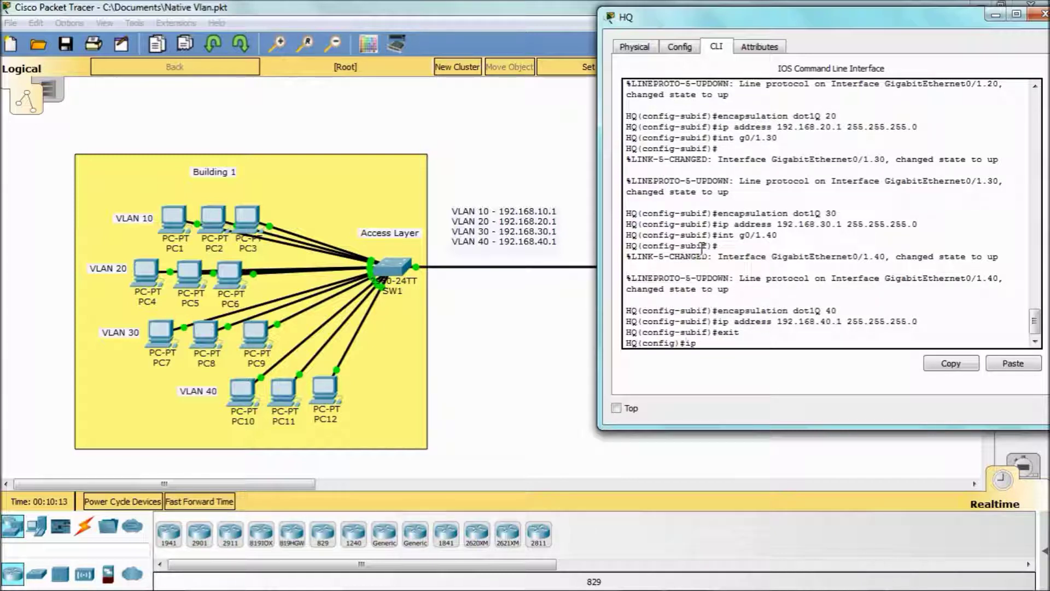
type(" dh")
key("Tab")
type("ex")
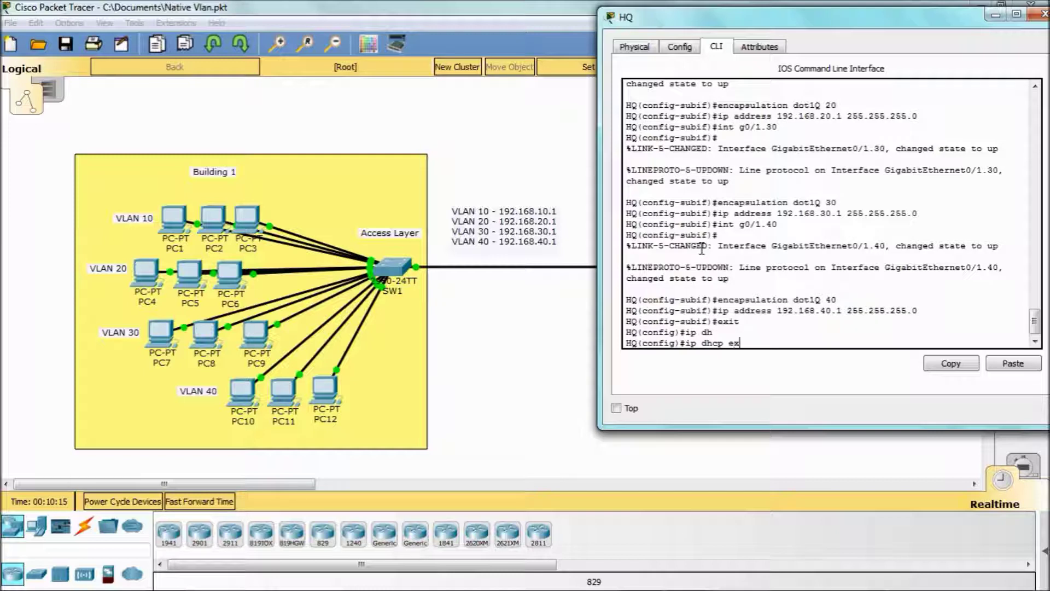
key("Tab")
type("192.1")
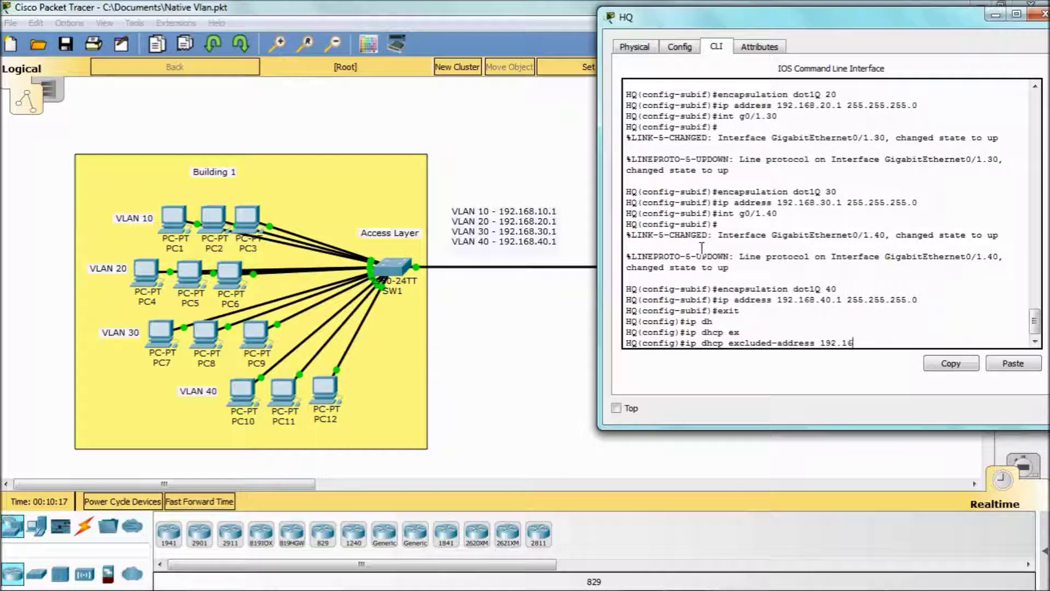
type("68.10")
type(".1")
key("Return")
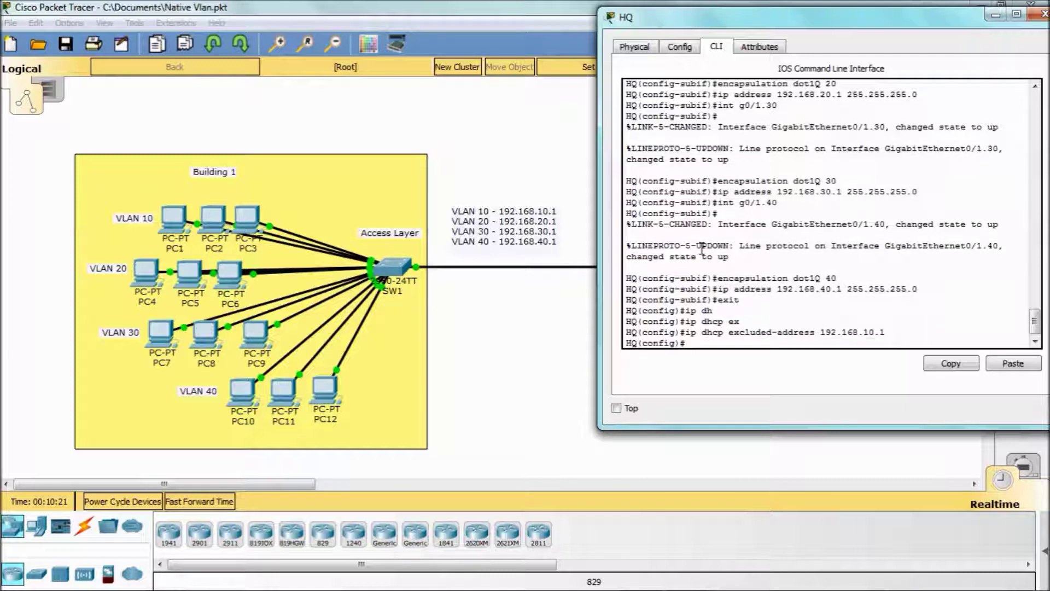
key("Up")
key("BackSpace")
key("BackSpace")
key("BackSpace")
key("BackSpace")
type("20")
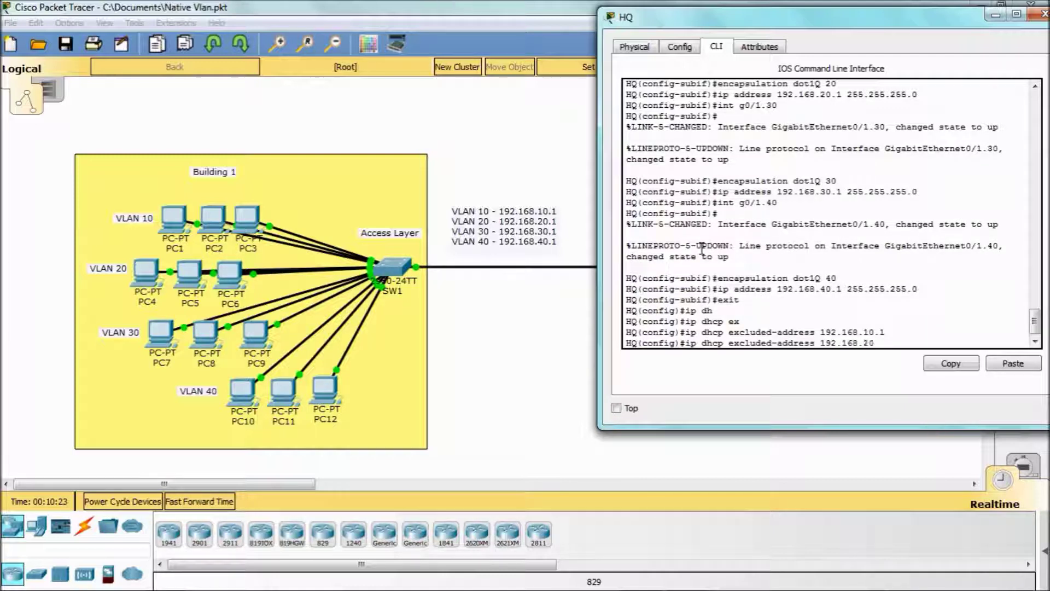
type(".1")
key("Return")
key("Up")
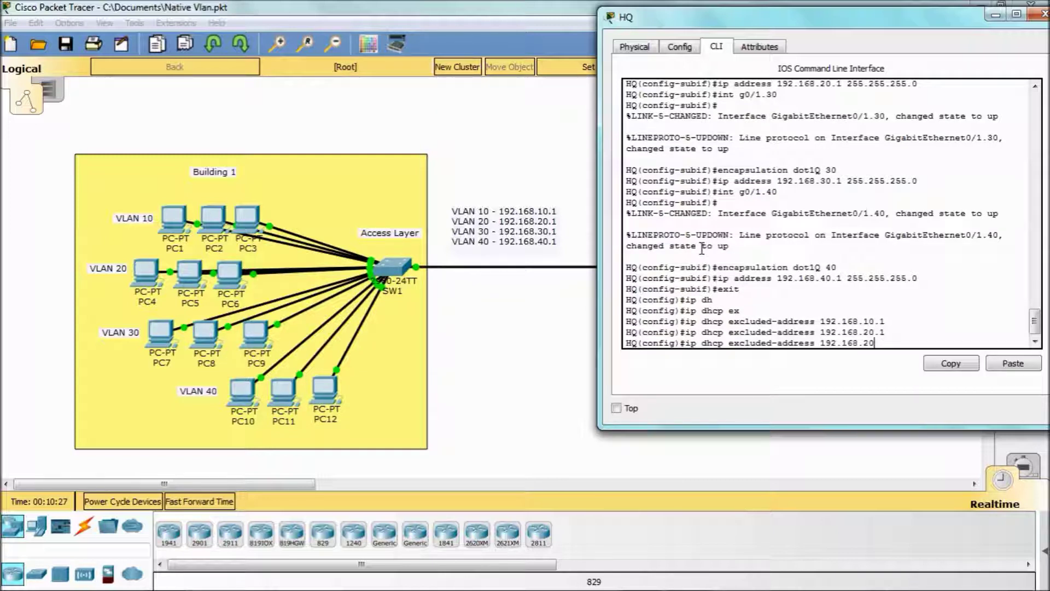
key("BackSpace")
key("BackSpace")
type("30")
key("Return")
key("Up")
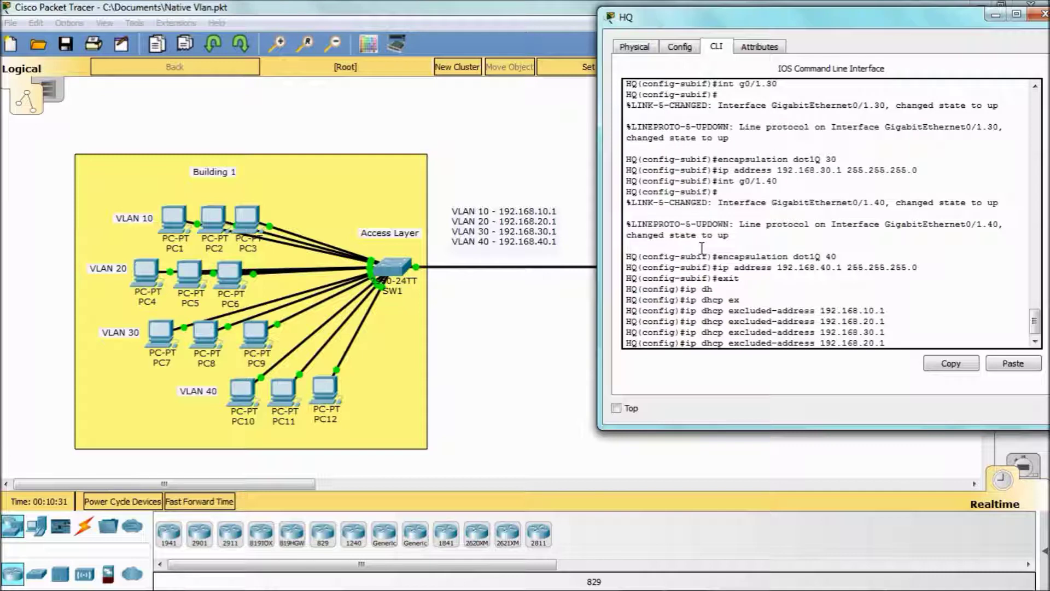
key("BackSpace")
key("BackSpace")
key("BackSpace")
key("BackSpace")
type("40.")
type("1")
key("Return")
type("ip")
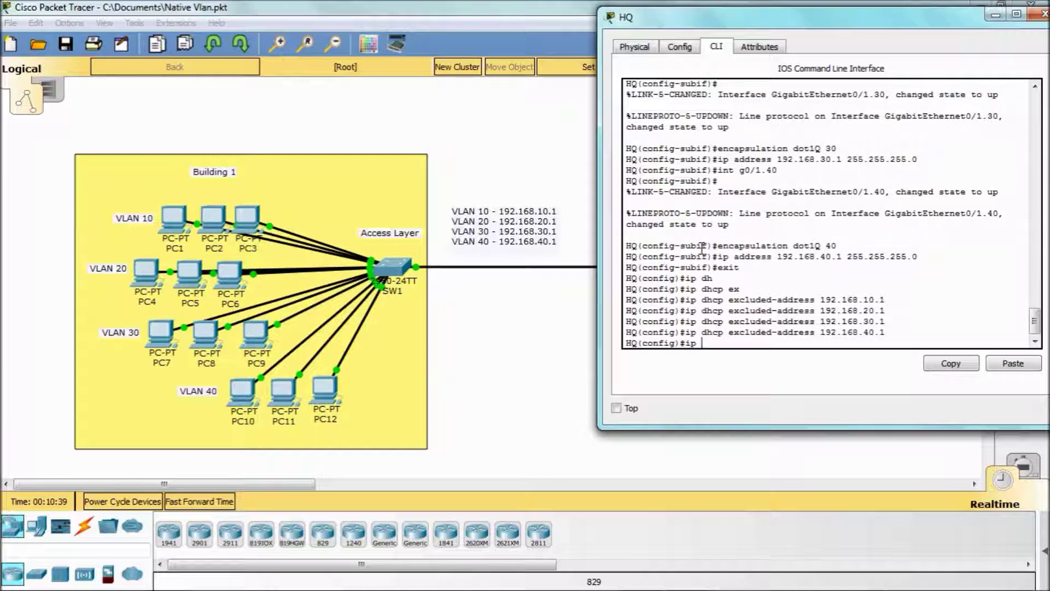
type("dh")
Create DHCP pool VLAN10 with network 192.168.10.0/24 and default router 192.168.10.1.
key("Tab")
type("poo")
key("Tab")
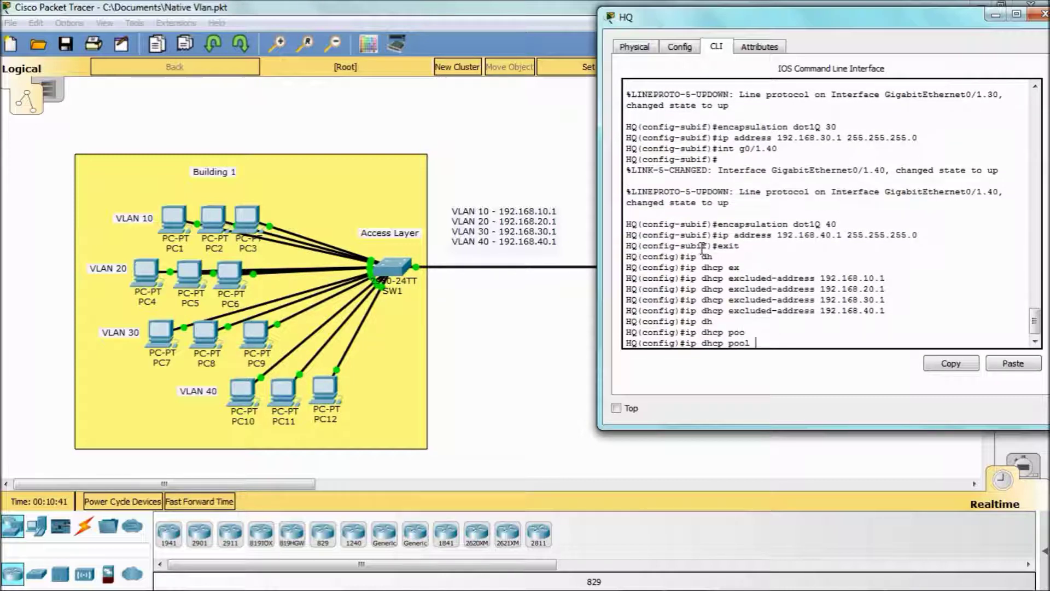
type("VLAN1")
type("0")
key("Return")
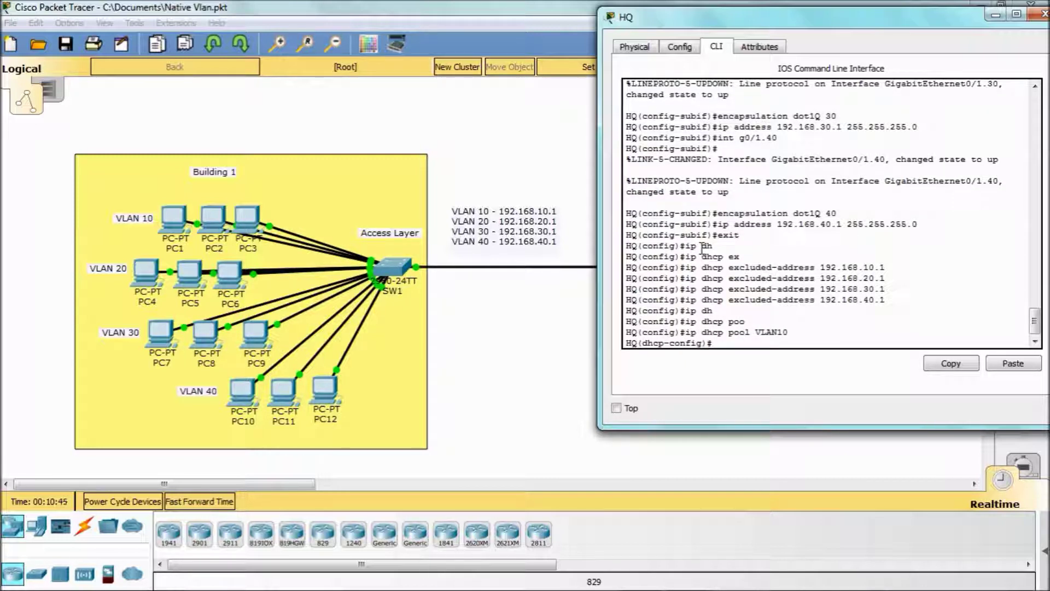
type("et")
key("Tab")
type("192.")
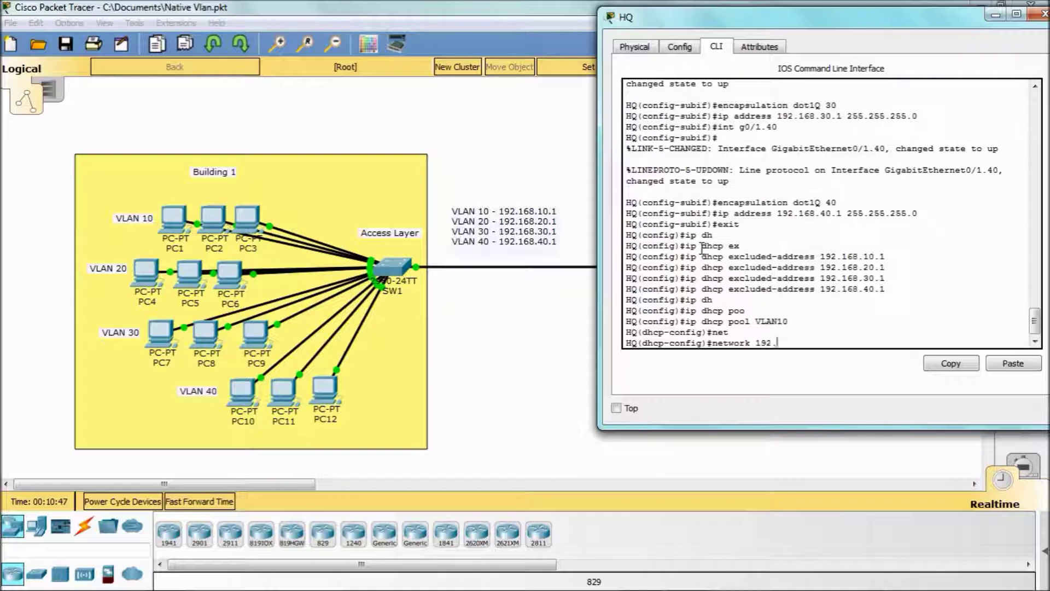
type("168.10.0")
type(" 255.2")
type("55.255.0")
key("Return")
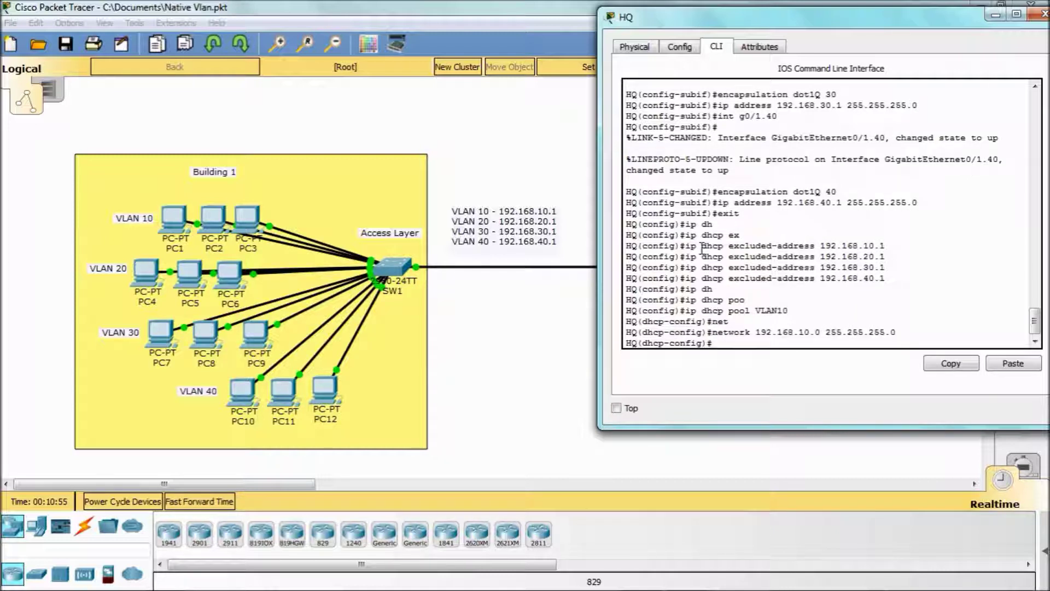
key("Up")
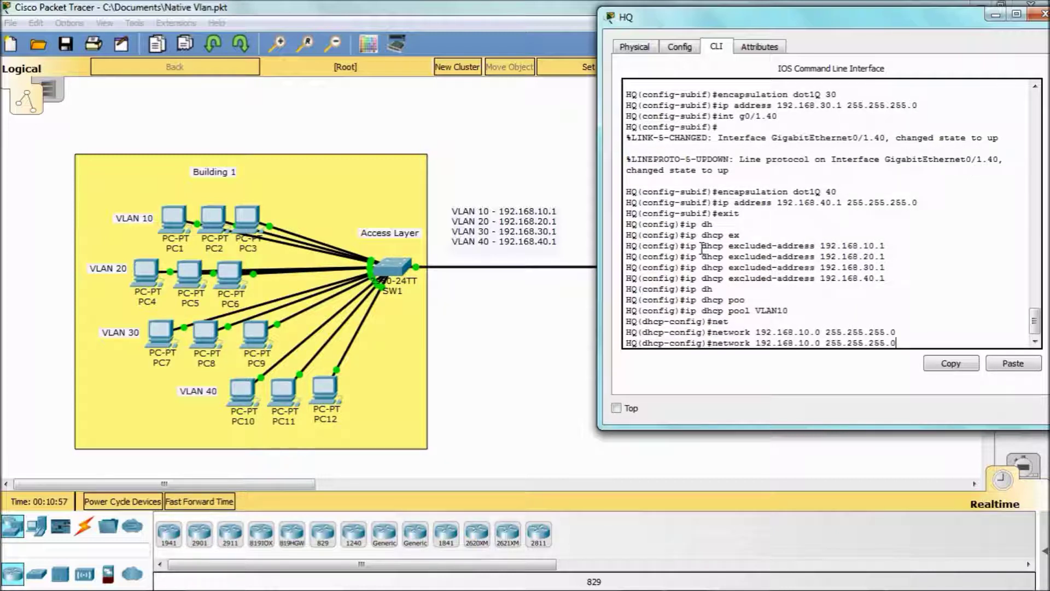
key("Up")
key("BackSpace")
key("BackSpace")
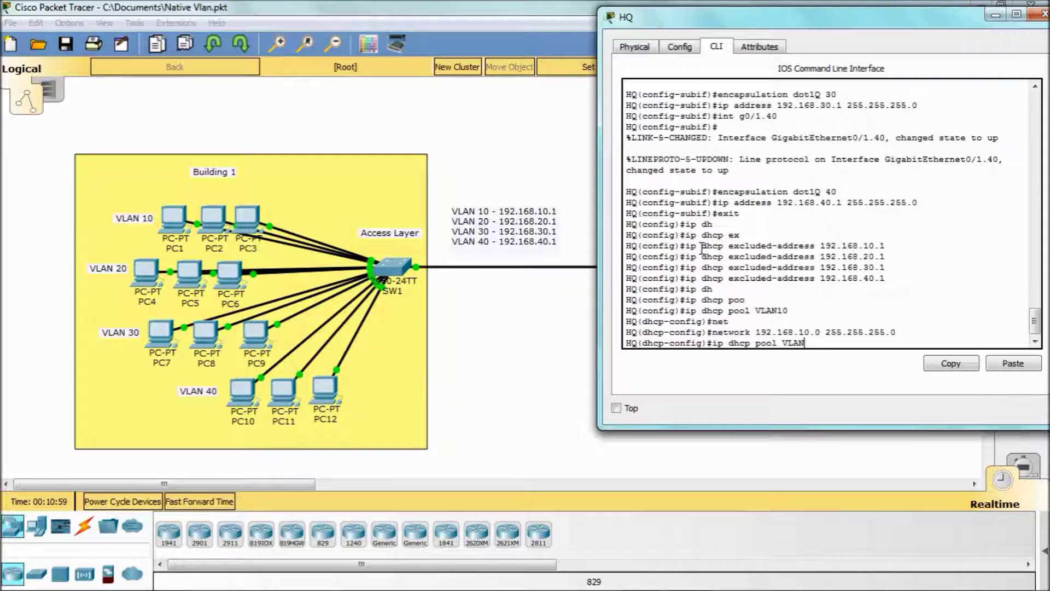
type("20")
key("BackSpace")
key("BackSpace")
key("BackSpace")
key("BackSpace")
key("BackSpace")
key("BackSpace")
key("BackSpace")
key("BackSpace")
key("BackSpace")
key("BackSpace")
key("BackSpace")
type("def")
key("Tab")
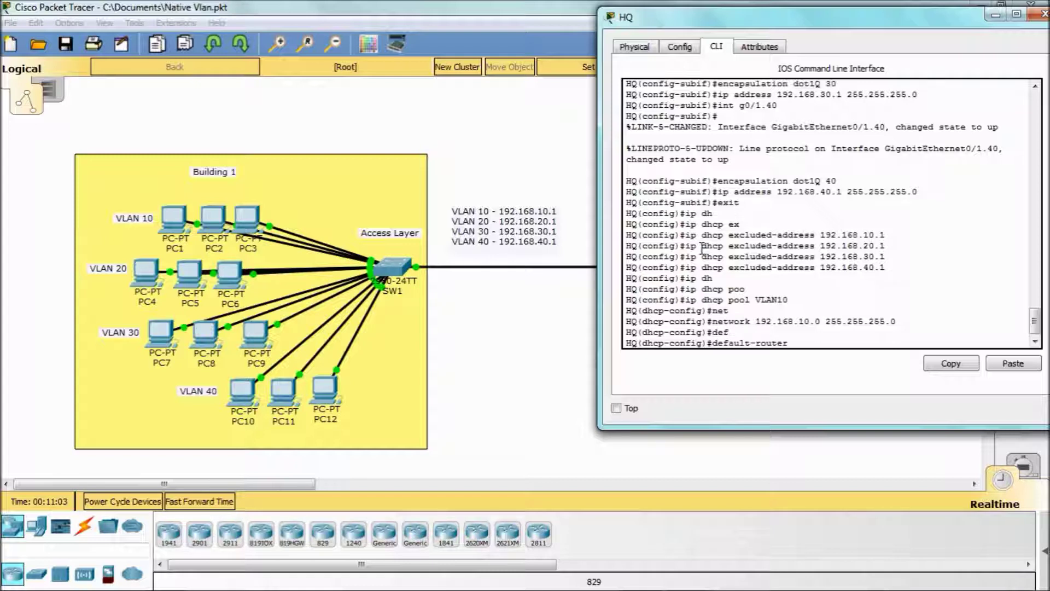
type("192.168")
type(".10")
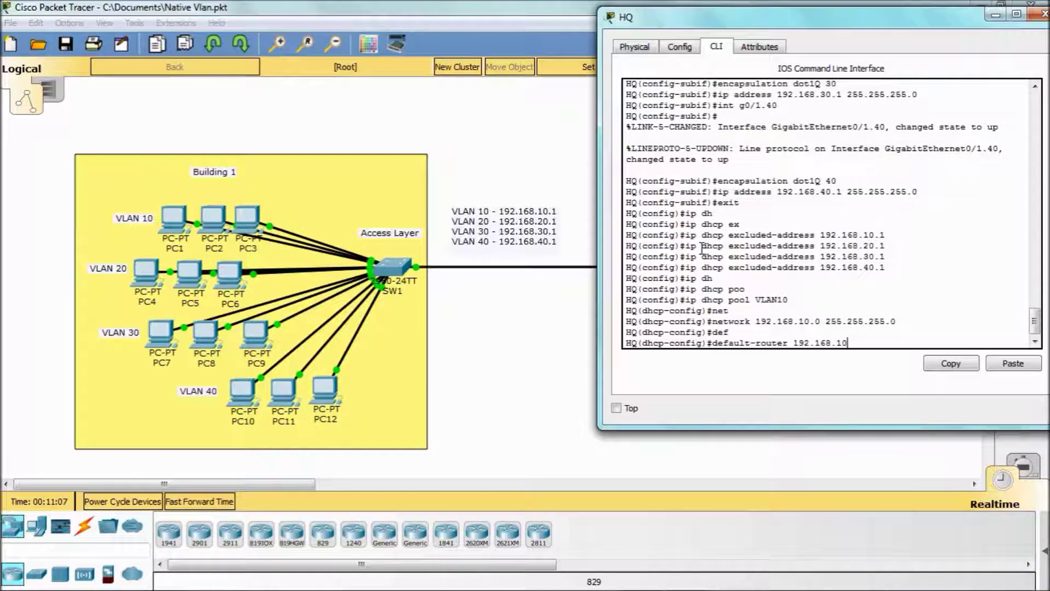
type(".")
key("Return")
Create pool VLAN20 with default router 192.168.20.1 and network 192.168.20.0/24.
key("Up")
key("Up")
key("Up")
key("BackSpace")
key("BackSpace")
type("20")
key("Return")
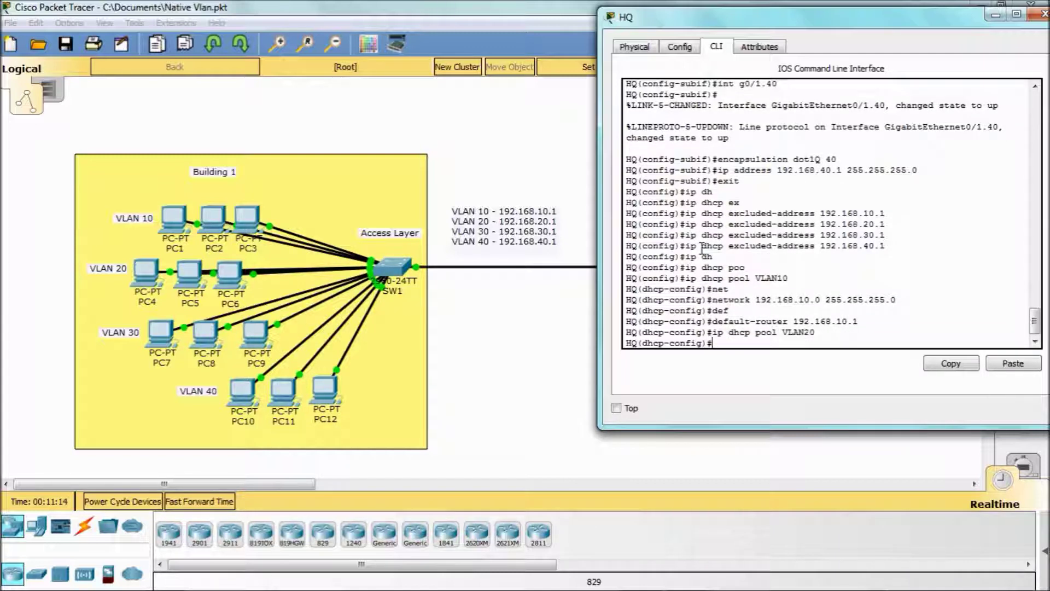
key("Up")
key("Up")
key("BackSpace")
key("BackSpace")
key("BackSpace")
key("BackSpace")
type("20.1")
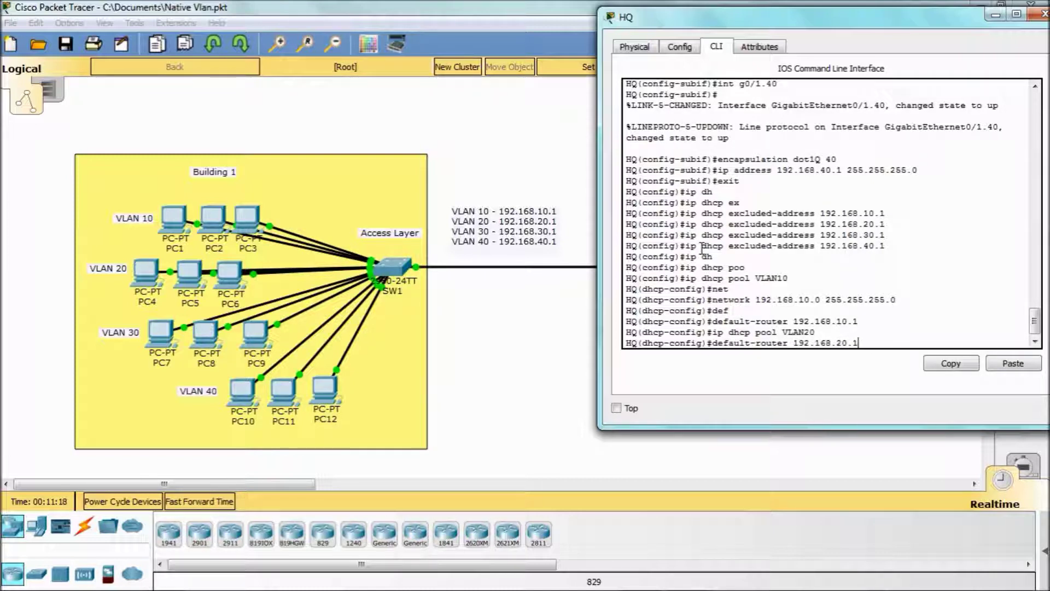
key("Return")
key("Up")
key("Up")
key("Up")
key("Up")
key("Up")
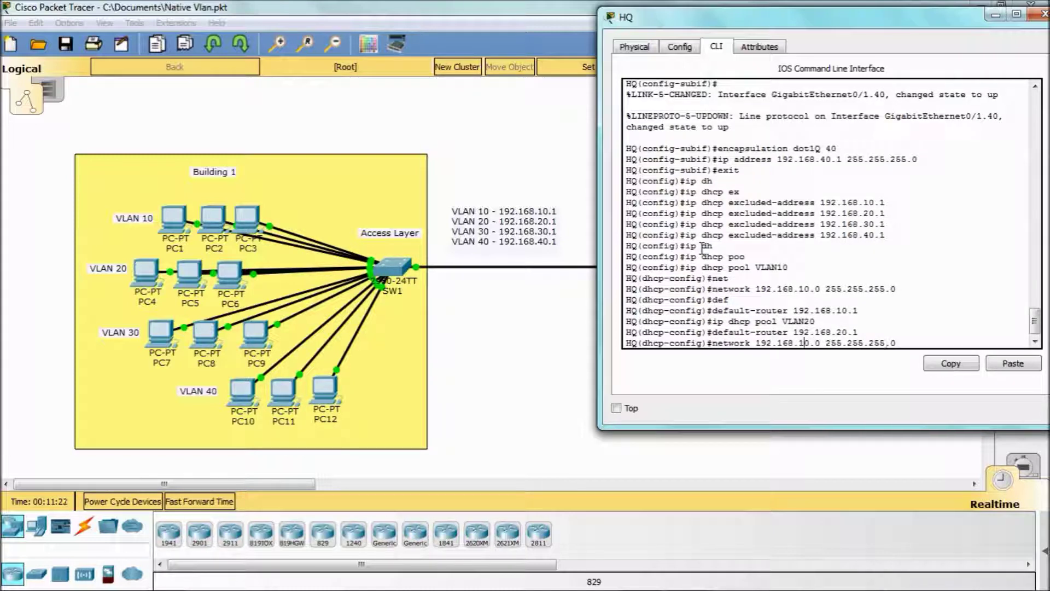
key("BackSpace")
type("2")
key("Return")
Create pool VLAN30 with gateway 192.168.30.1 and network 192.168.30.0/24.
key("Up")
key("Up")
key("Up")
key("BackSpace")
key("BackSpace")
type("30")
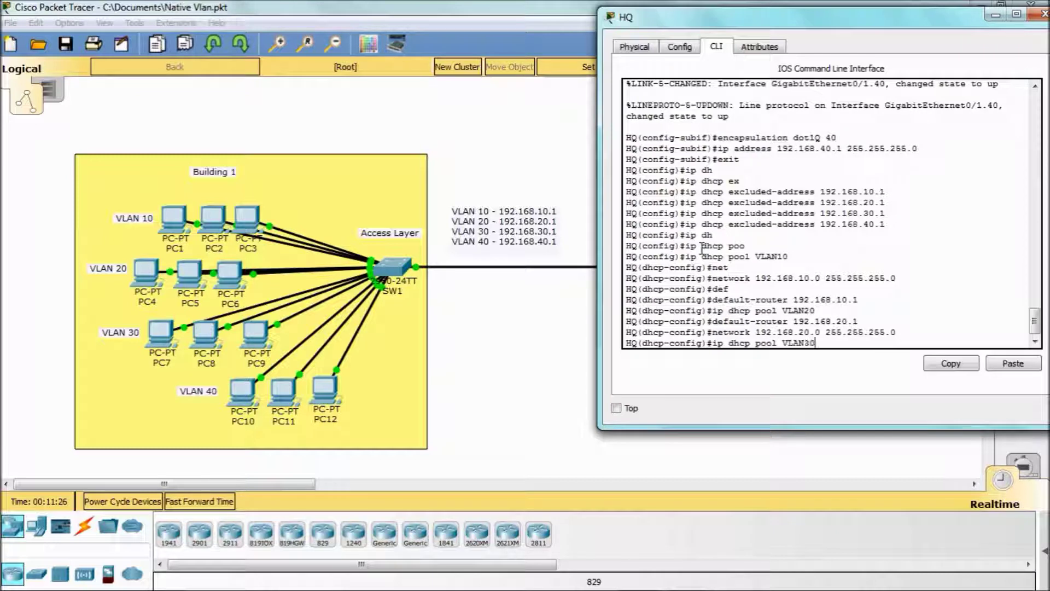
key("Return")
key("Up")
key("Up")
key("BackSpace")
key("BackSpace")
key("BackSpace")
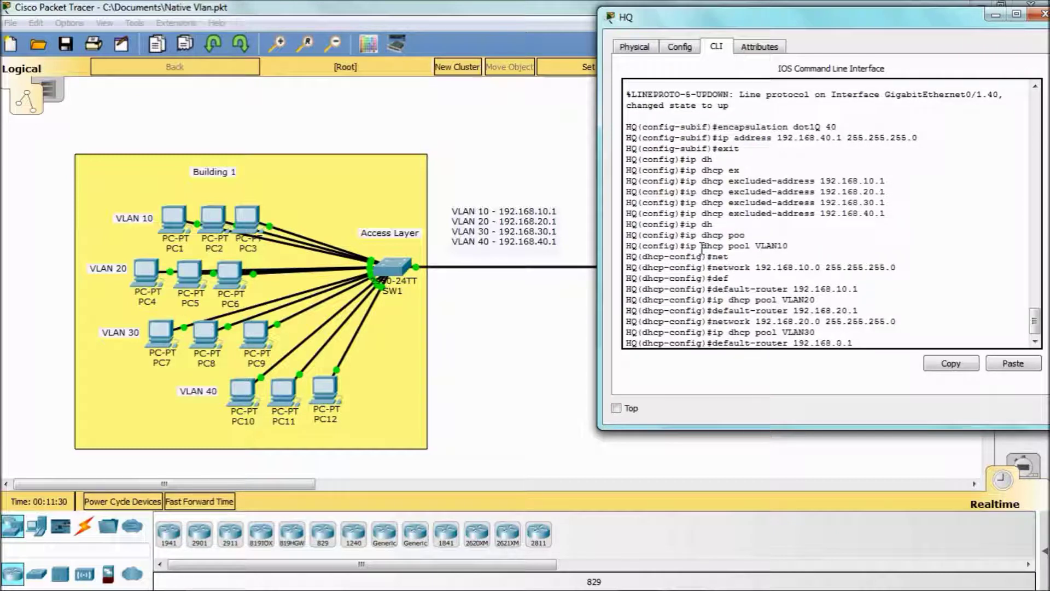
type("30.1")
key("Return")
key("Up")
key("Up")
key("Up")
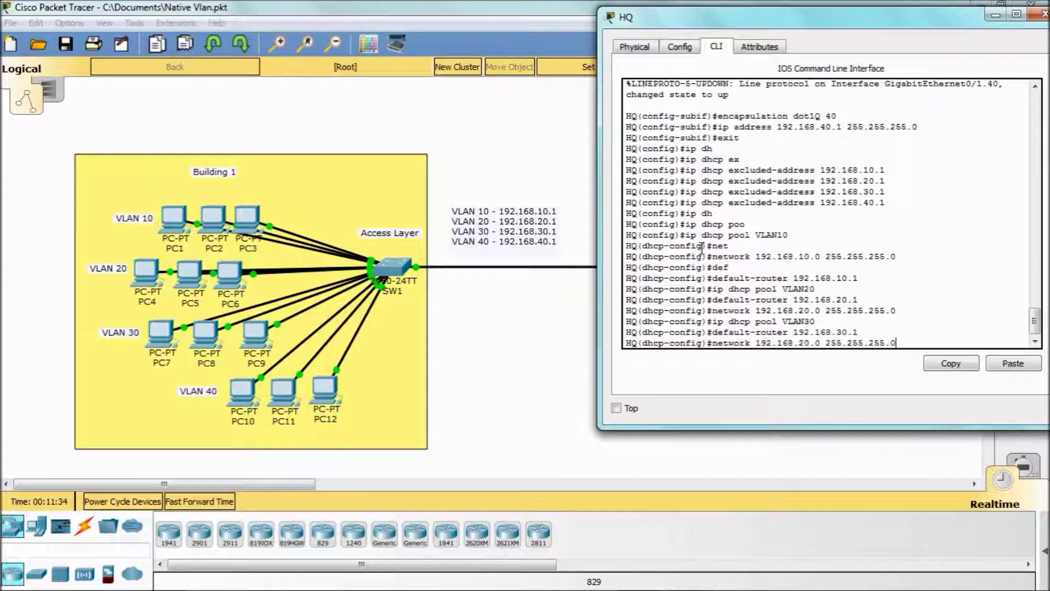
key("BackSpace")
type("3")
key("Return")
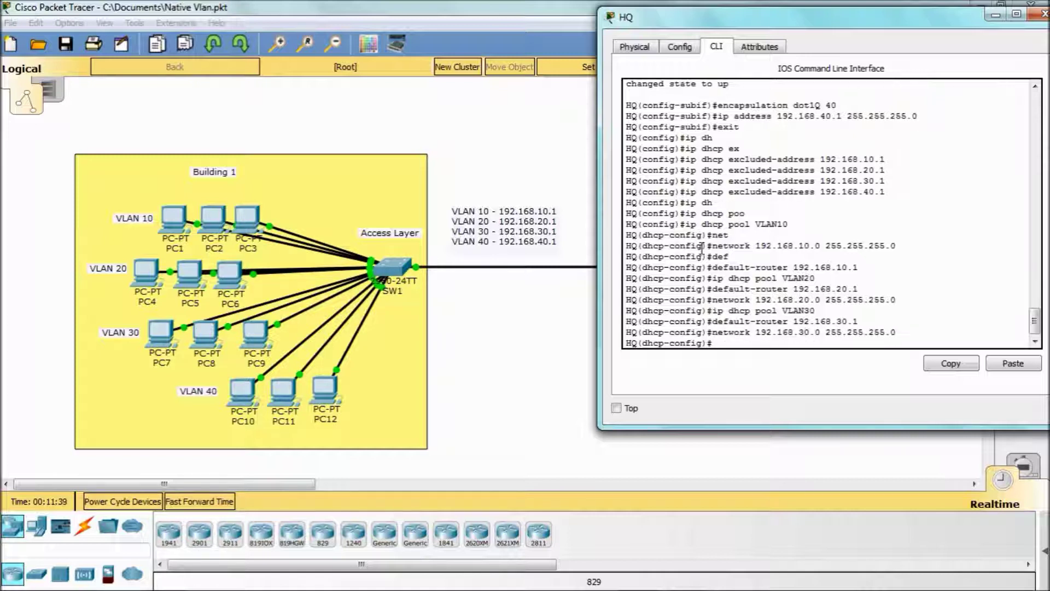
Create pool VLAN40 with network 192.168.40.0/24 and default router 192.168.40.1.
key("Up")
key("Up")
key("BackSpace")
key("BackSpace")
type("40")
key("Return")
key("Up")
key("Up")
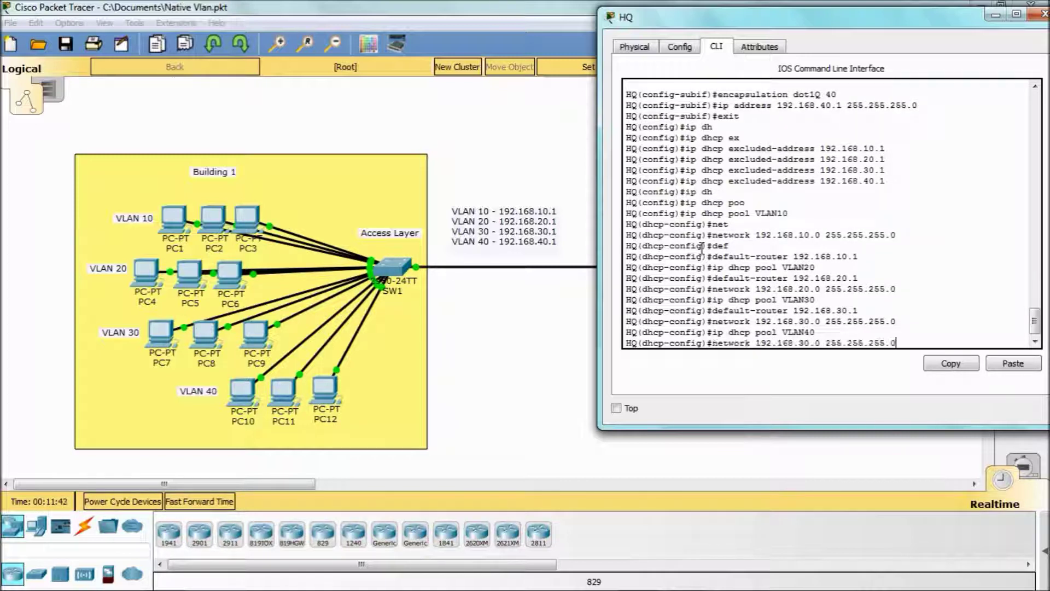
key("Left")
key("Left")
key("Left")
key("Left")
key("Left")
key("Left")
key("Return")
key("Up")
key("Up")
key("Up")
key("Up")
key("BackSpace")
key("BackSpace")
key("BackSpace")
key("BackSpace")
type("40")
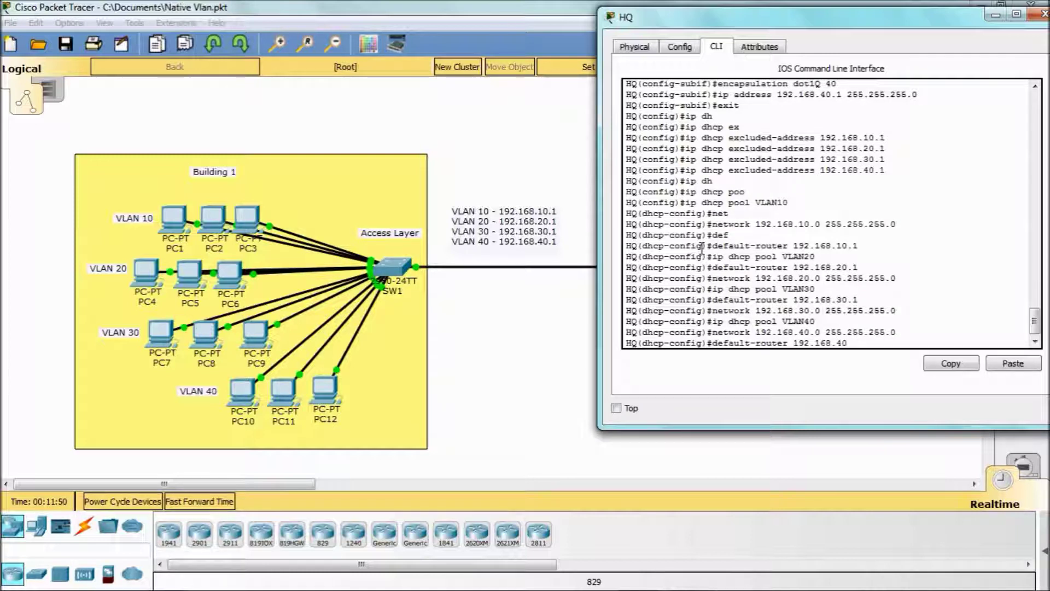
type(".1")
key("Return")
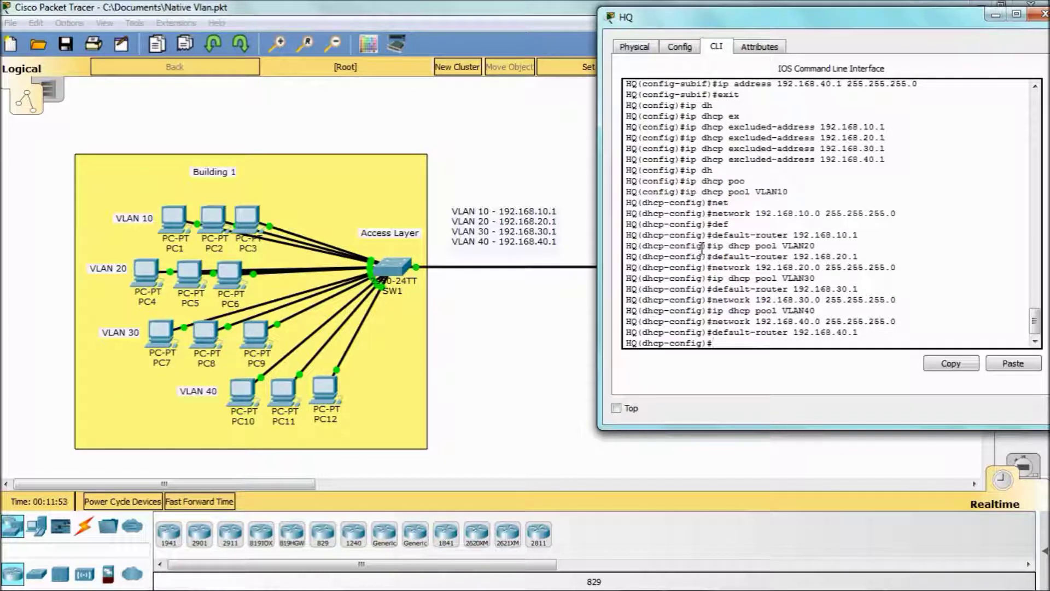
key("ctrl+z")
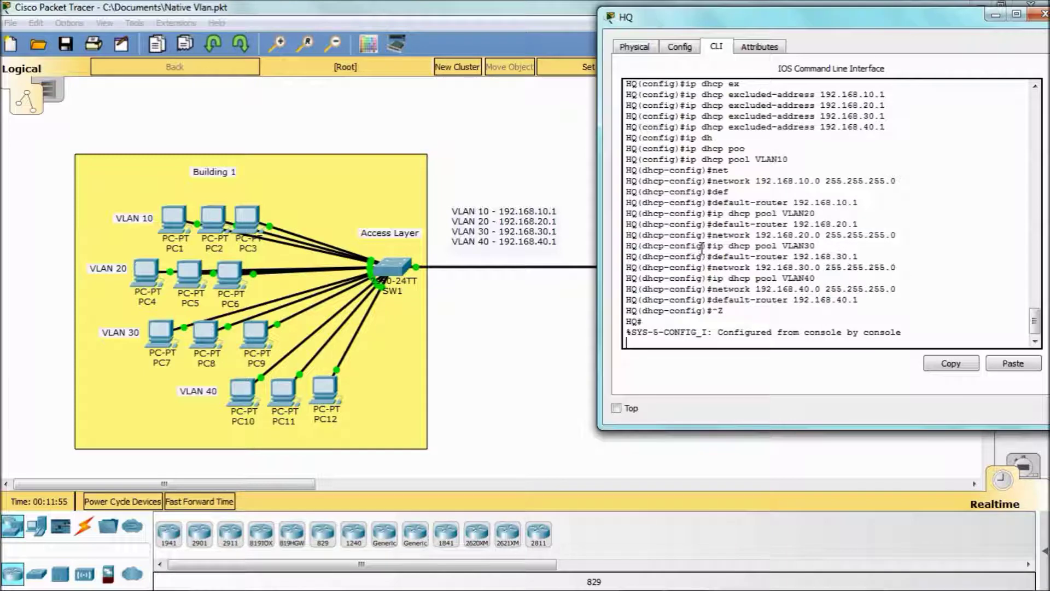
key("Return")
key("Return")
key("Return")
type("ip")
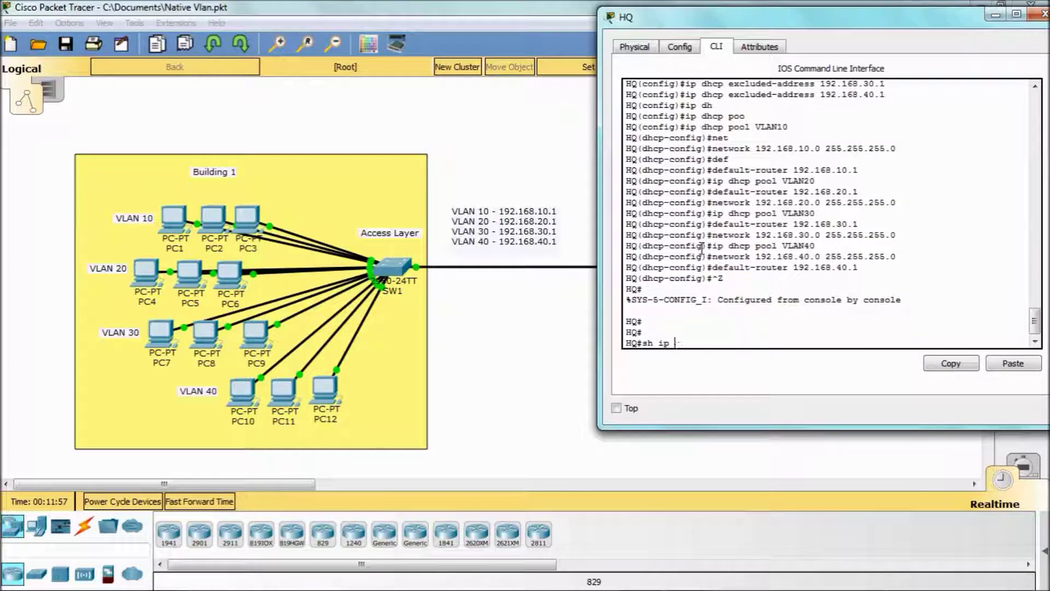
type(" route")
key("Return")
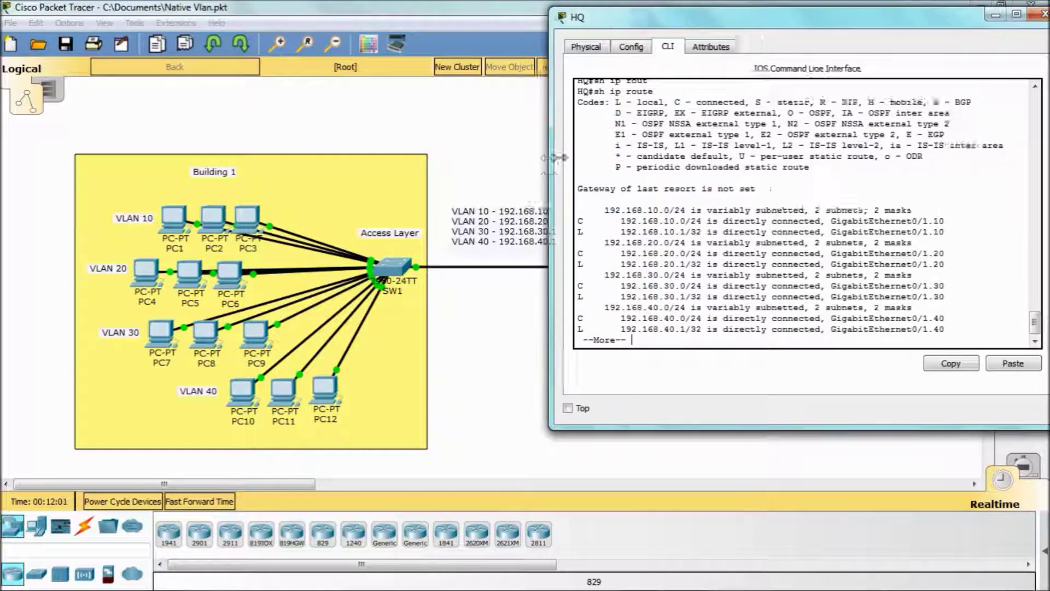
left_click_drag(599, 172, 504, 172)
key("space")
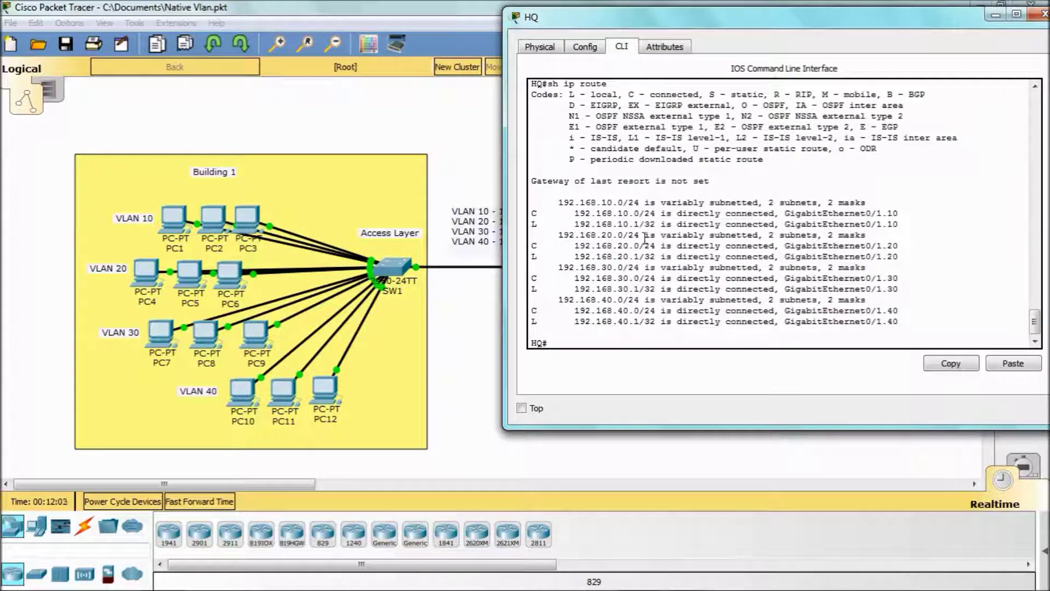
left_click_drag(542, 223, 531, 223)
left_click_drag(568, 95, 621, 95)
left_click_drag(541, 213, 532, 213)
left_click(598, 333)
Run 'sh ip dhcp binding' on HQ twice to list the leases given to the PCs.
key("Return")
type("sh ")
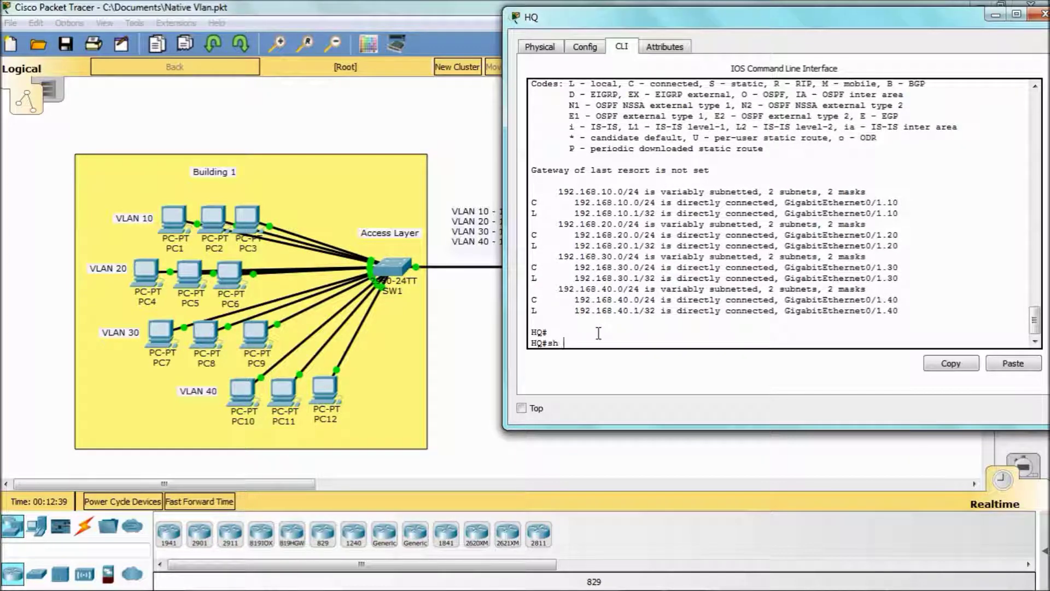
type("ip dh")
key("Tab")
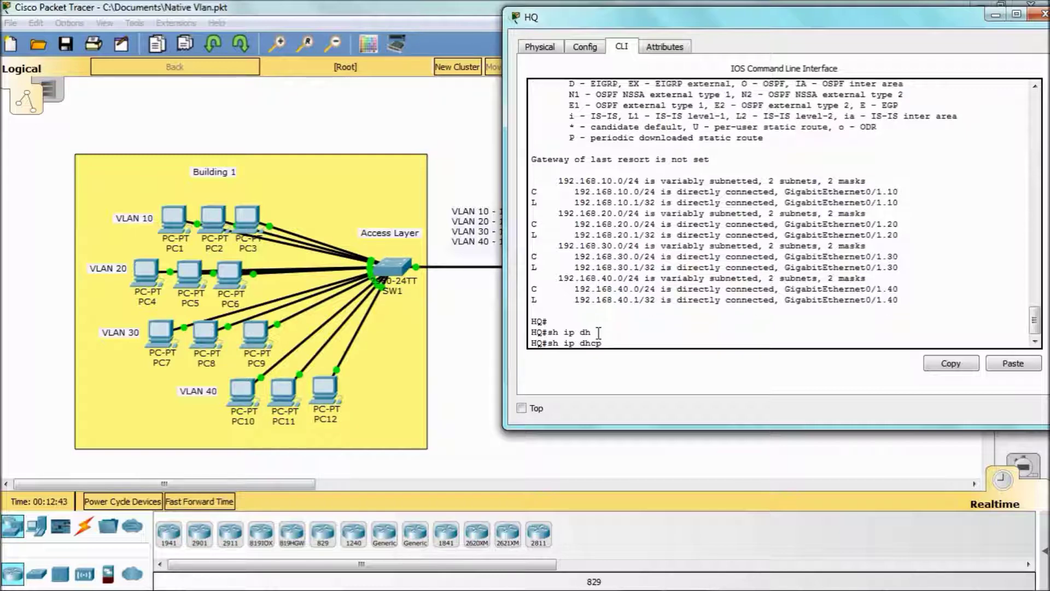
type("n")
key("Tab")
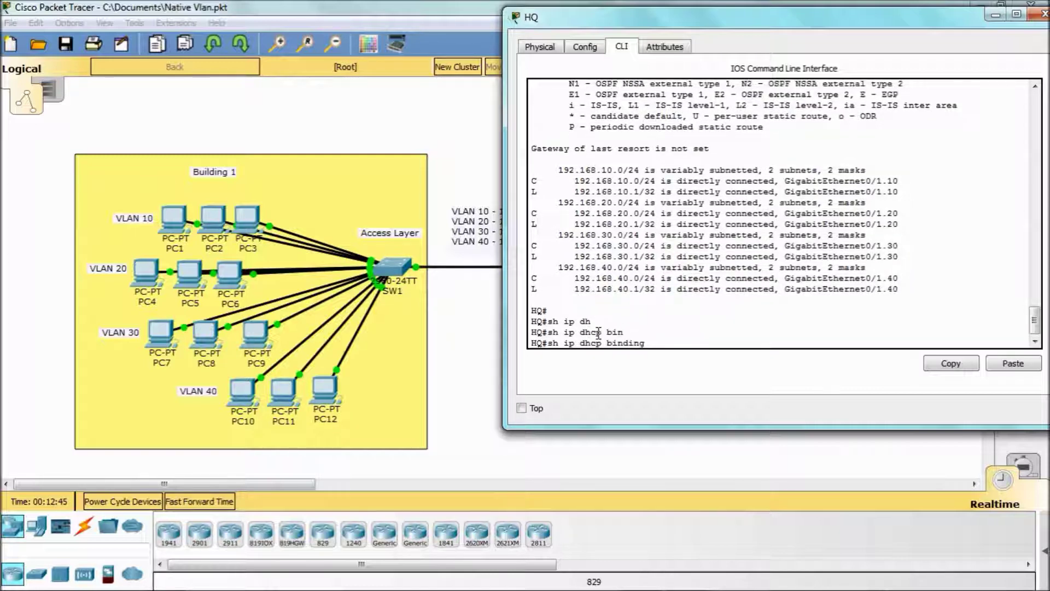
key("Return")
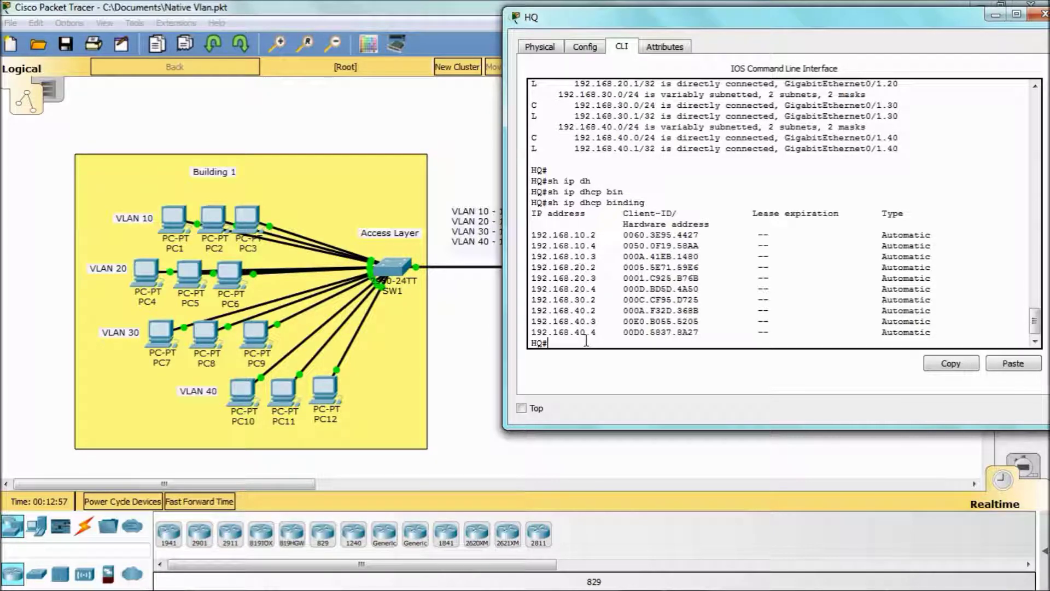
key("Up")
key("Up")
key("Down")
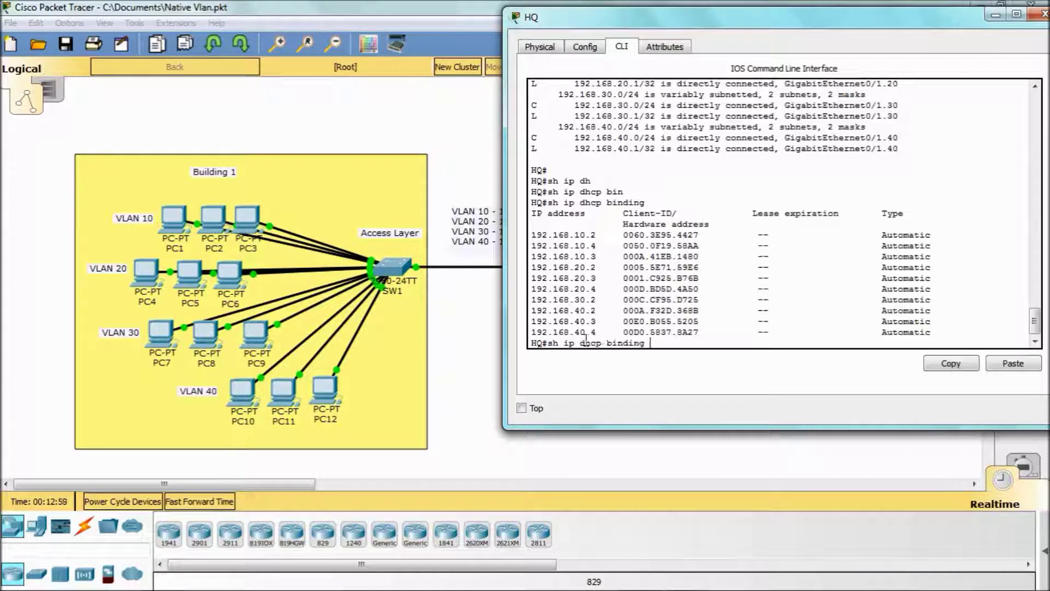
key("Return")
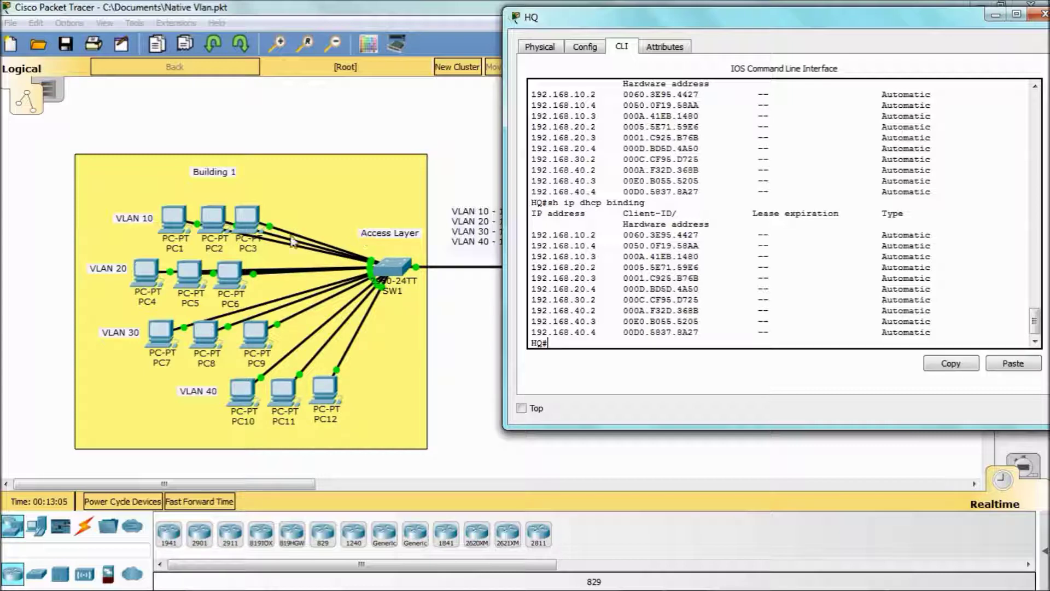
Check PC5's IP Configuration, then close its window.
left_click(198, 272)
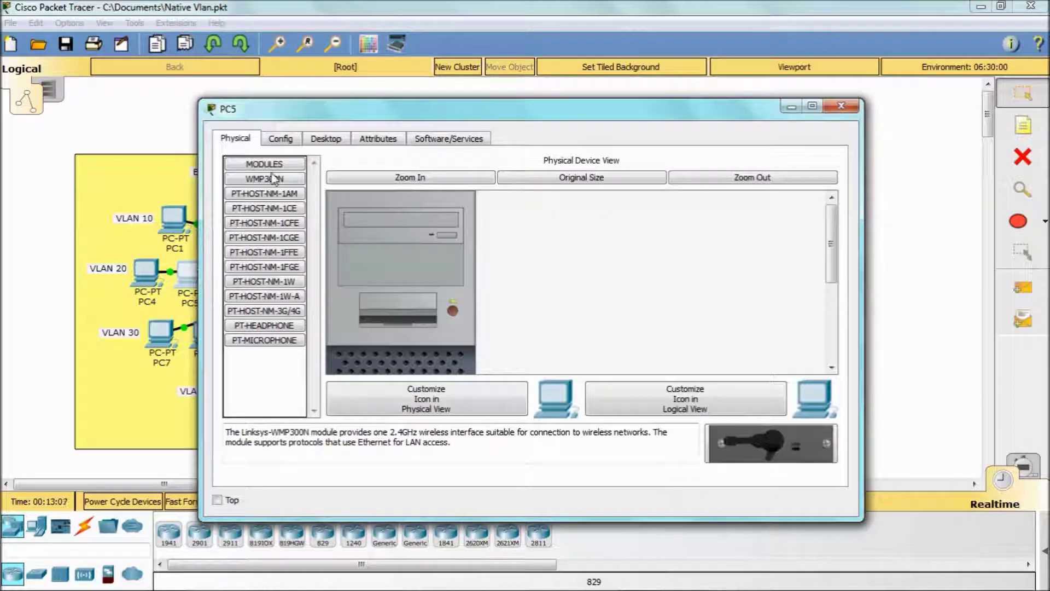
left_click(327, 142)
left_click(299, 178)
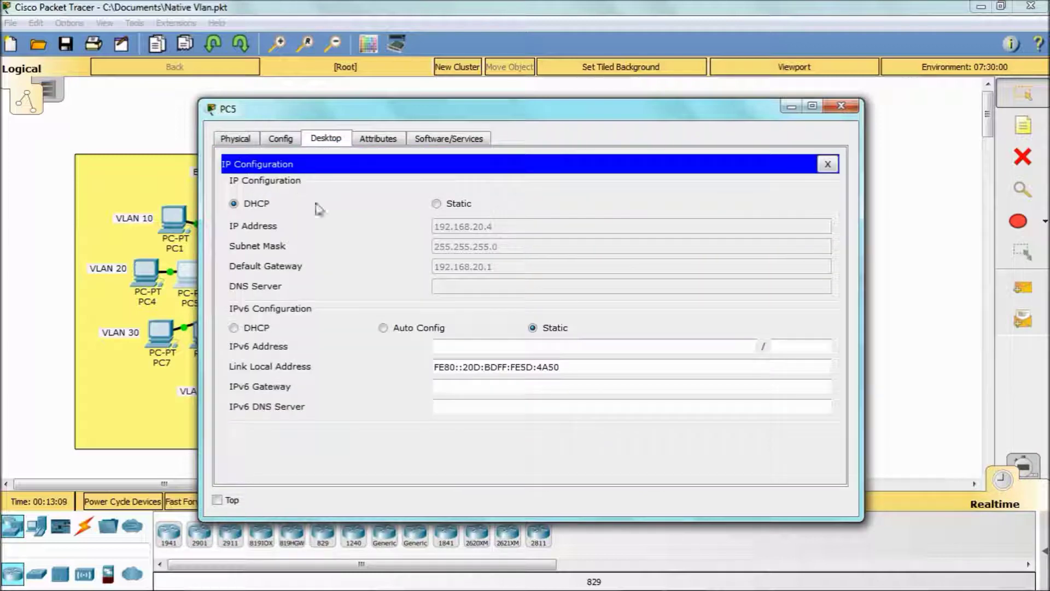
left_click(842, 106)
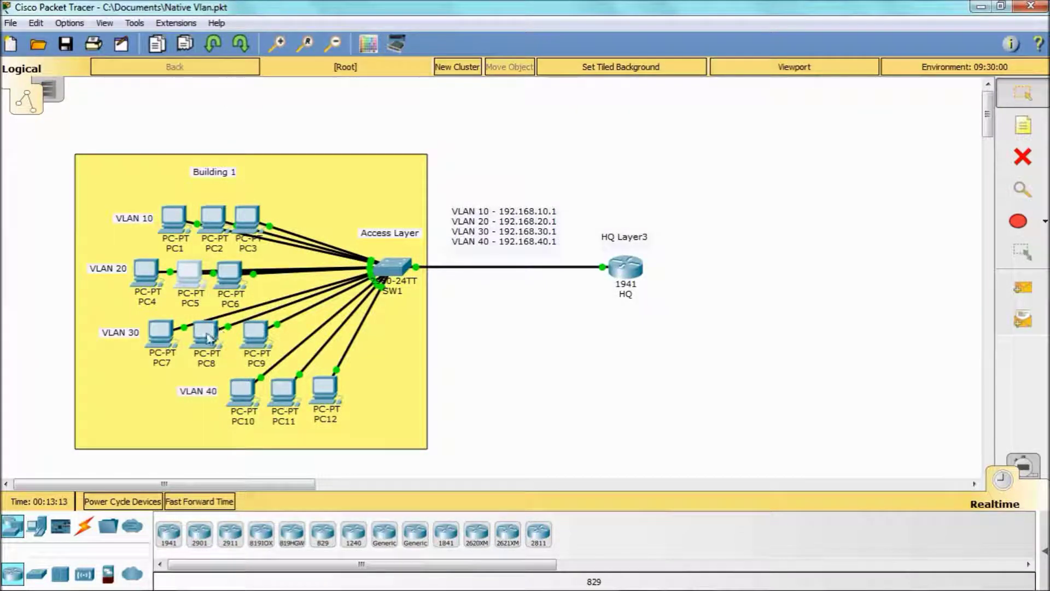
Switch PC8 to DHCP so it obtains 192.168.30.3.
left_click(208, 337)
left_click(316, 139)
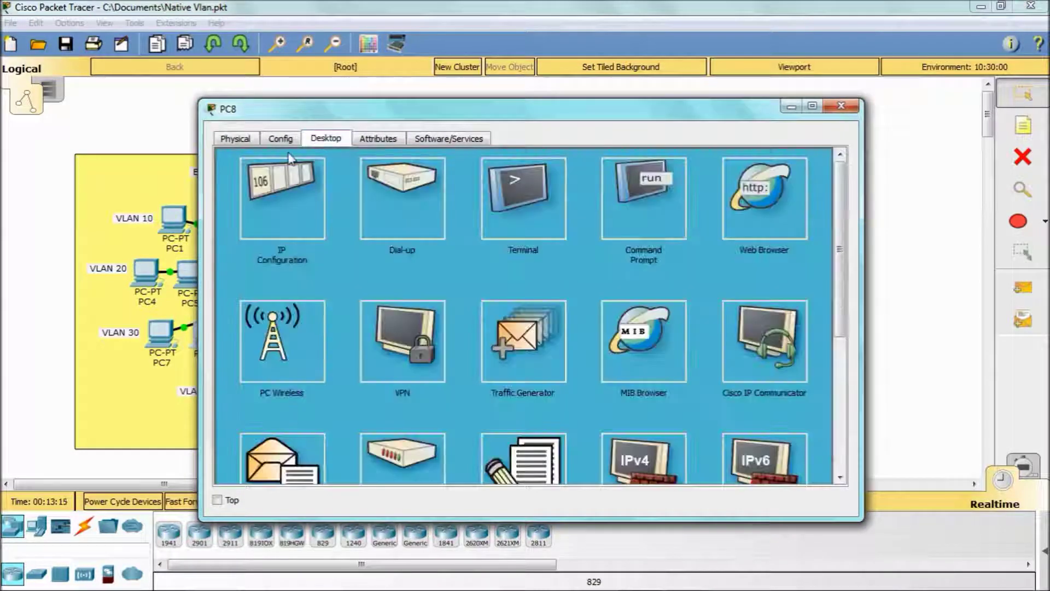
left_click(281, 197)
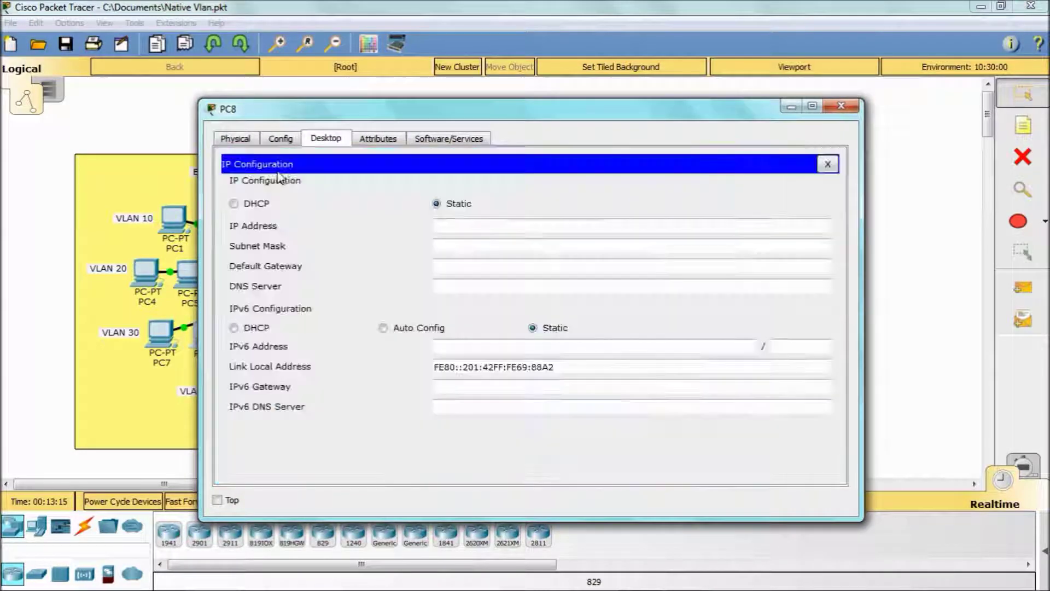
left_click(234, 204)
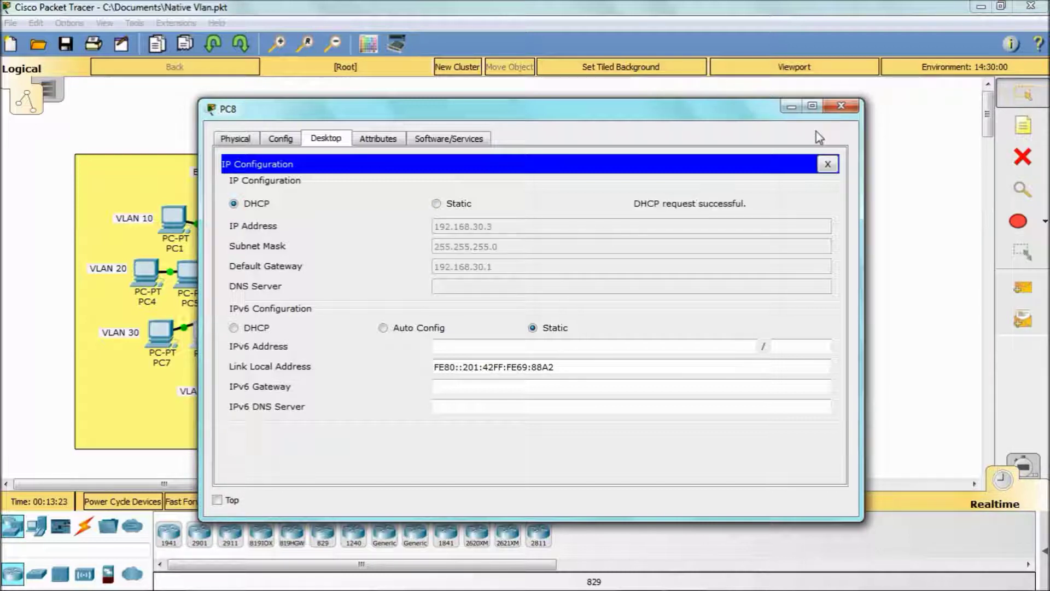
left_click(841, 106)
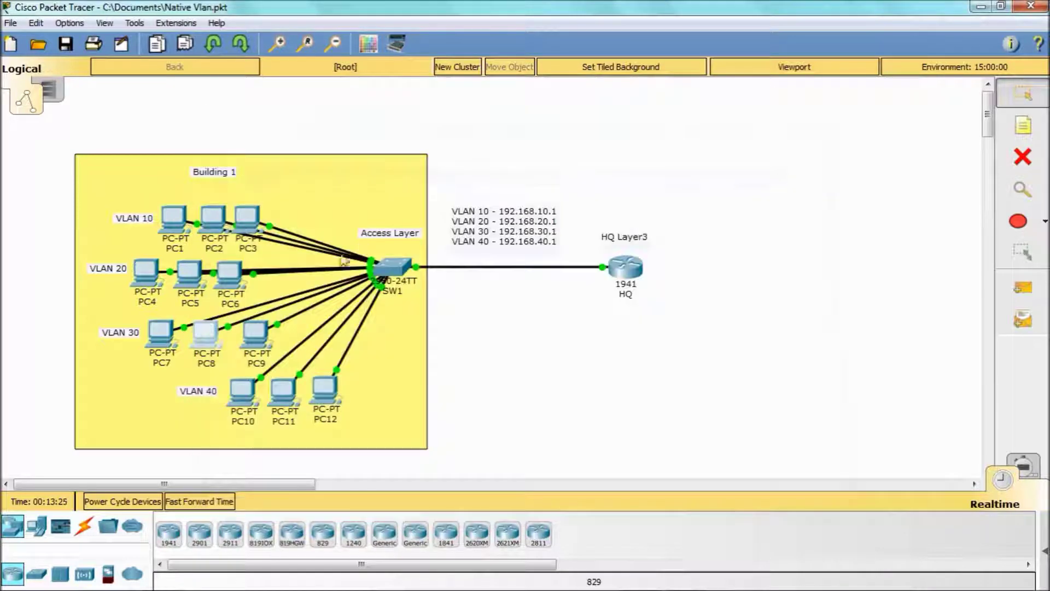
Switch PC9 to DHCP so it obtains 192.168.30.4 with gateway 192.168.30.1.
left_click(255, 333)
left_click(325, 138)
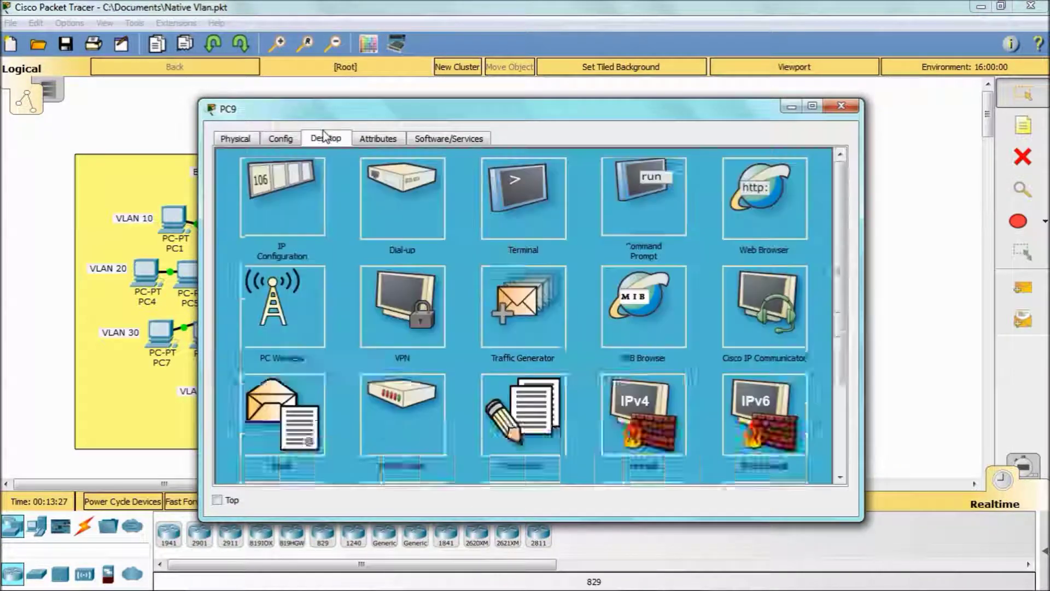
left_click(292, 209)
left_click(257, 209)
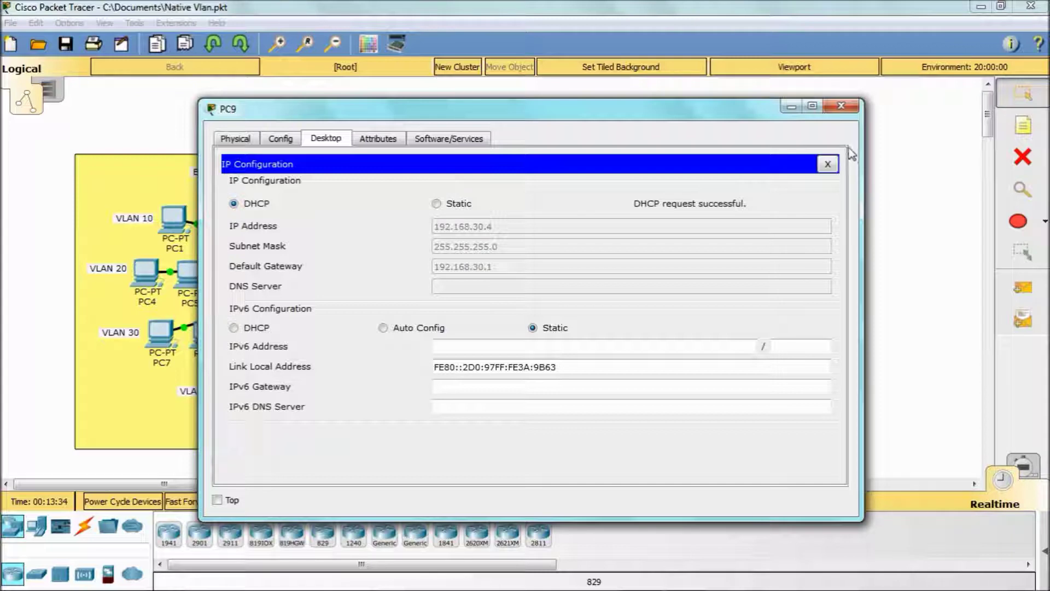
left_click(841, 106)
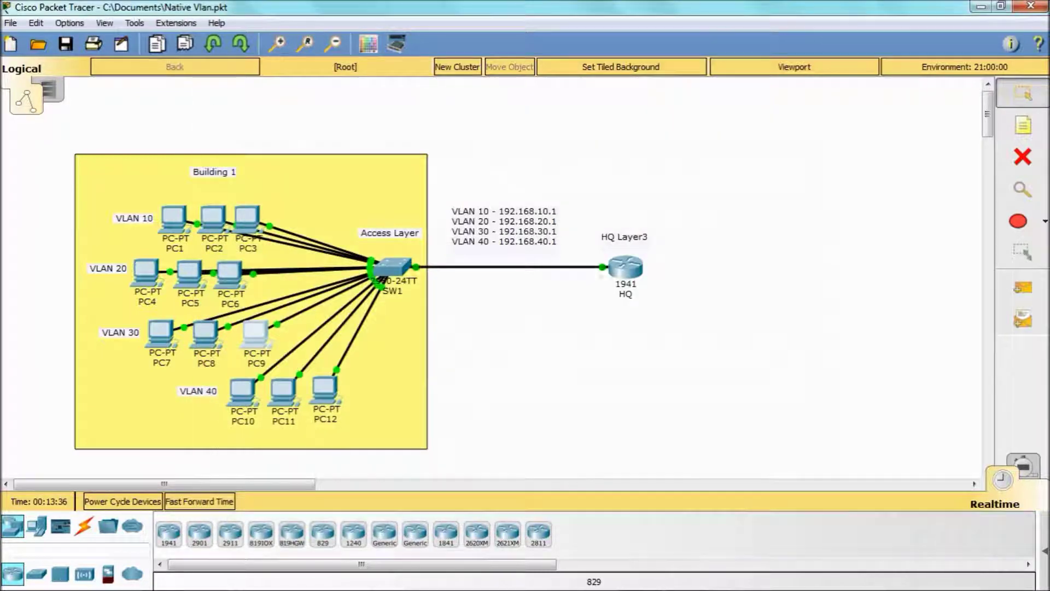
left_click(625, 267)
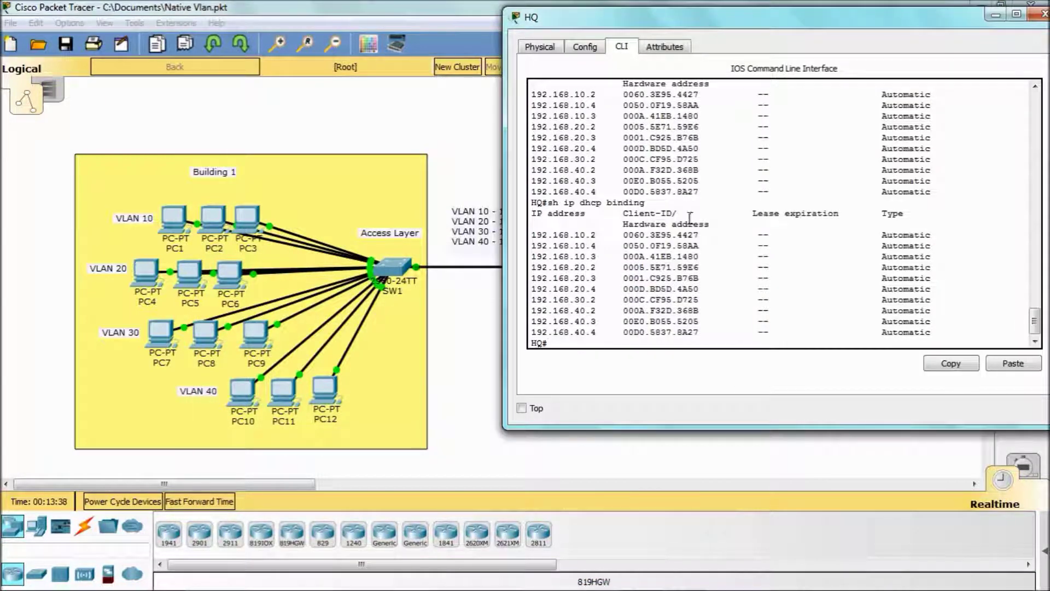
Rerun the DHCP binding list on HQ and ping 192.168.10.2 and 192.168.40.3.
key("Up")
key("Return")
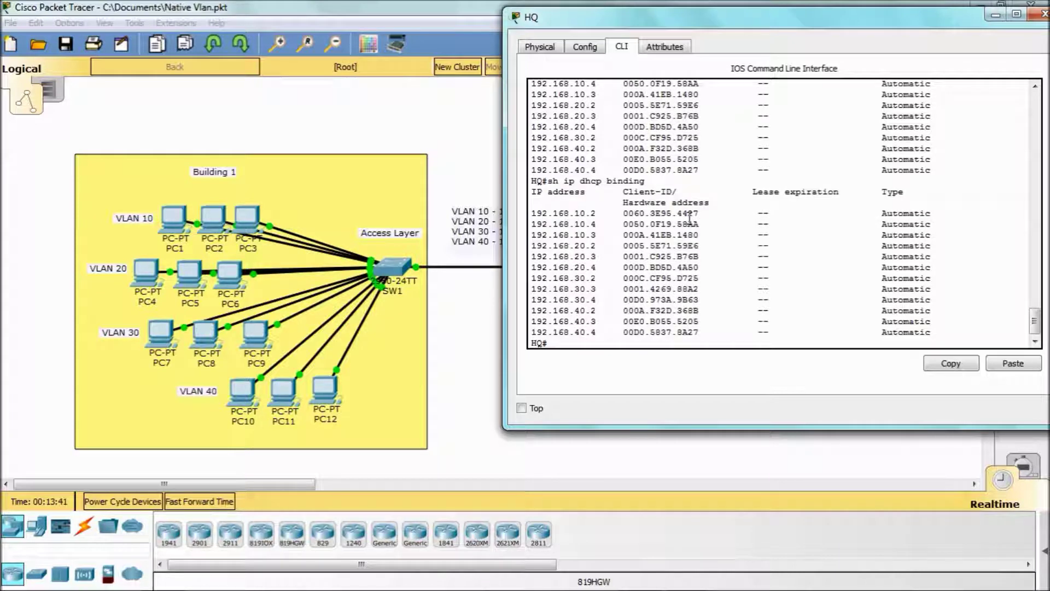
type("ping")
type(" 192.1678")
type("8.1")
type("0.2")
key("Return")
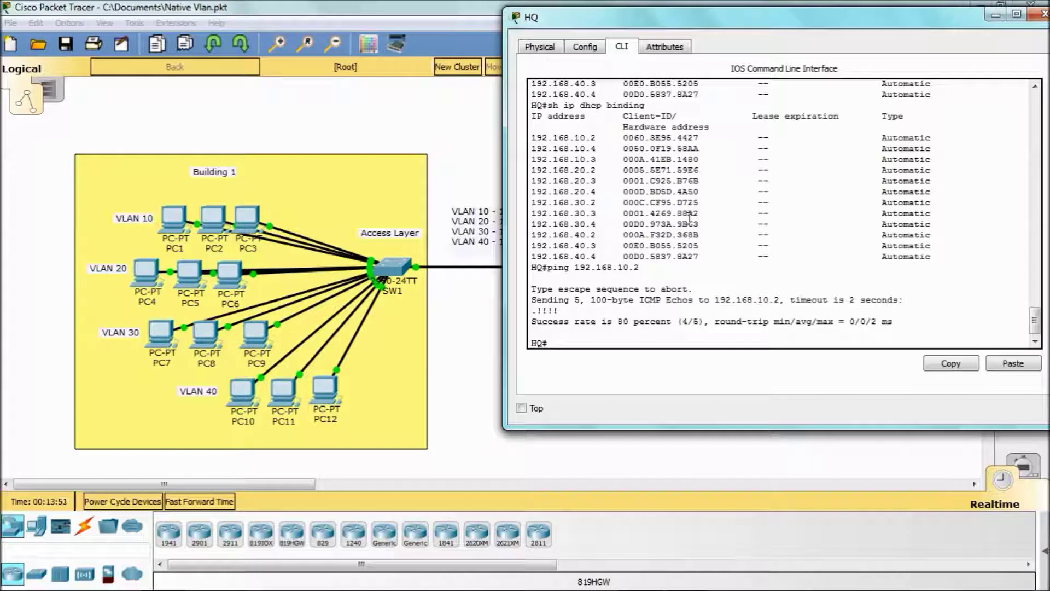
key("Up")
type("\\")
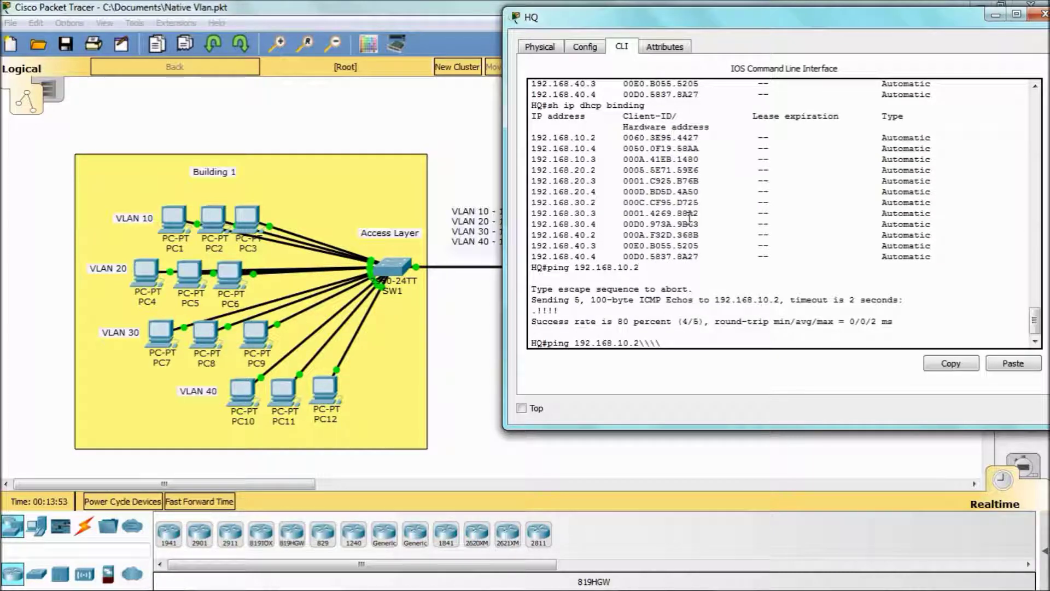
key("BackSpace")
key("BackSpace")
key("BackSpace")
type("0.")
key("Return")
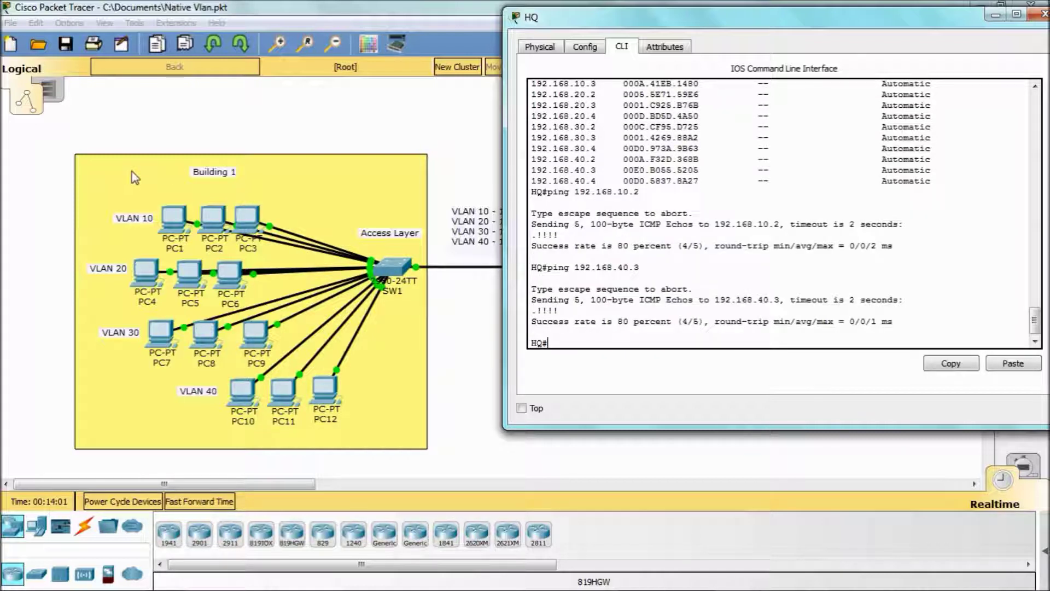
left_click(173, 215)
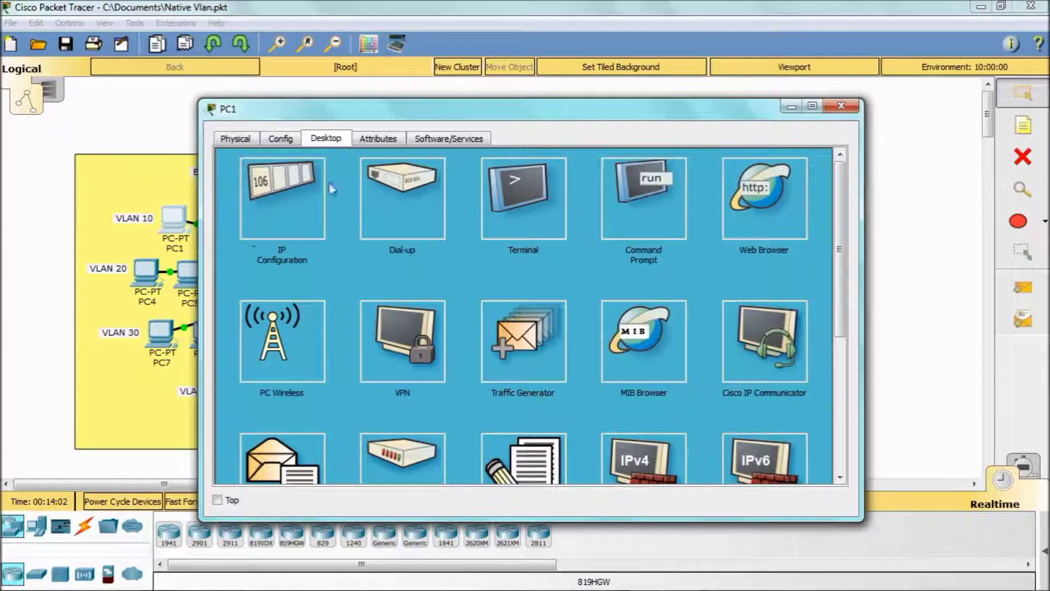
Run ipconfig on PC1, showing 192.168.10.2 with gateway 0.0.0.0, then close PC1.
left_click(632, 200)
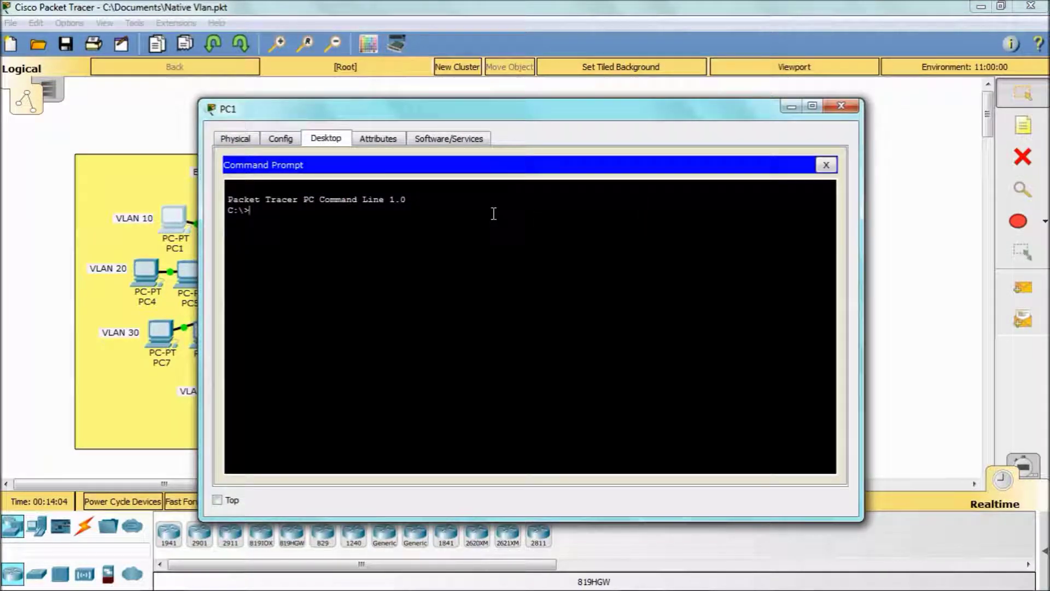
type("ipconfig")
key("Return")
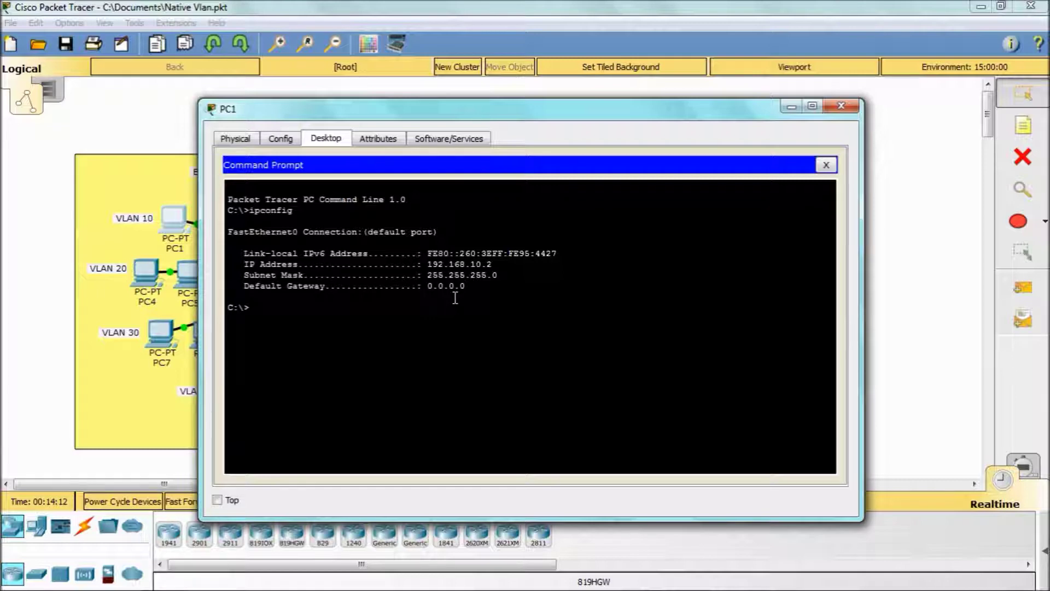
left_click(841, 105)
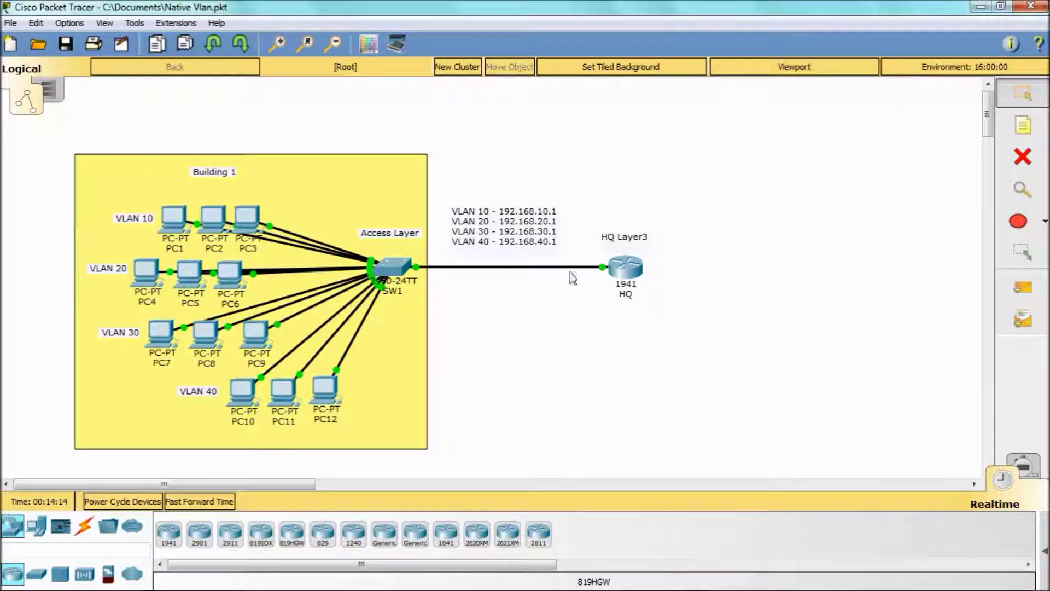
Show HQ's config from the DHCP section with 'sh run | beg dhcp', highlighting VLAN10's default-router 192.168.10.1.
left_click(629, 276)
type("sh")
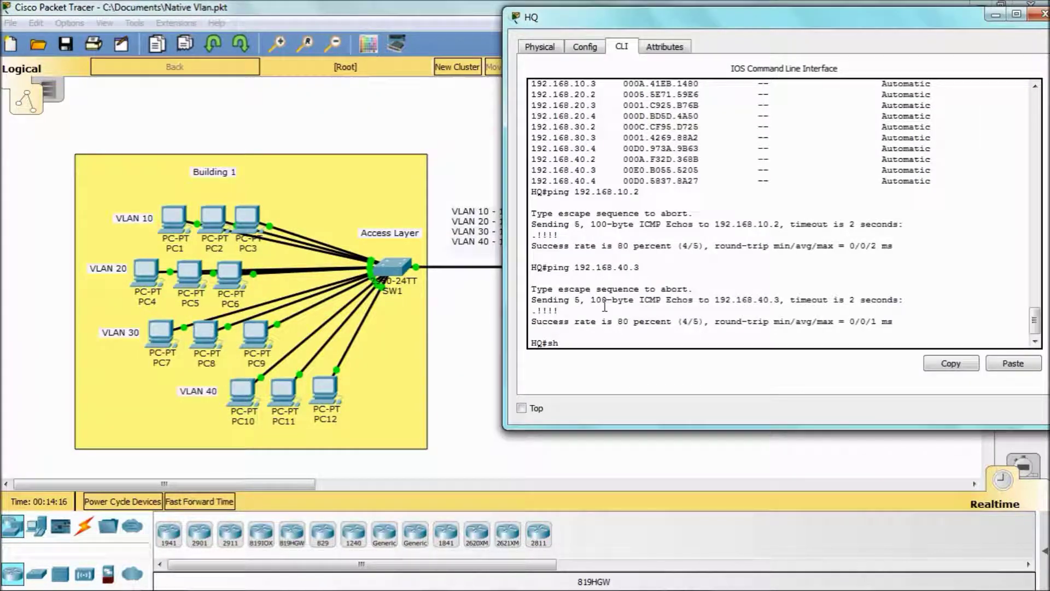
type("rum")
type("| sec")
type(" dh")
type("cp")
key("Return")
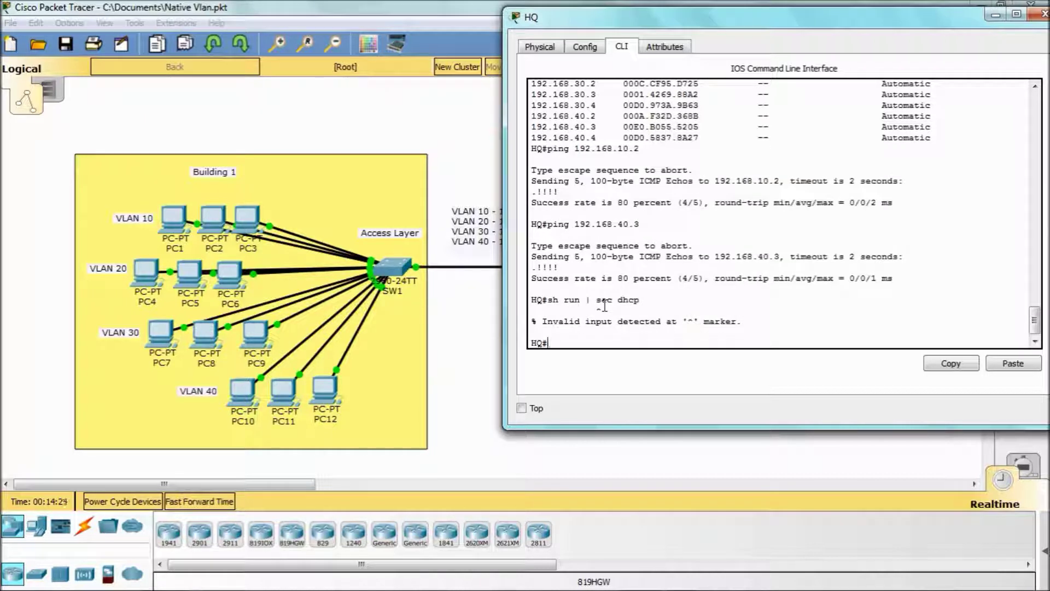
key("Up")
key("BackSpace")
key("BackSpace")
key("BackSpace")
type("?")
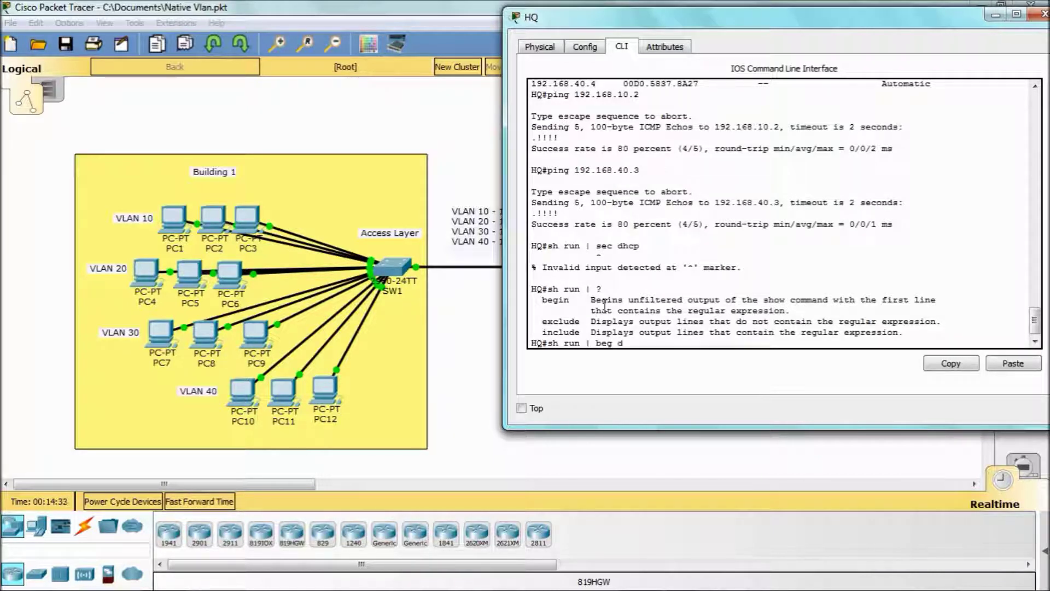
type("cp")
key("Return")
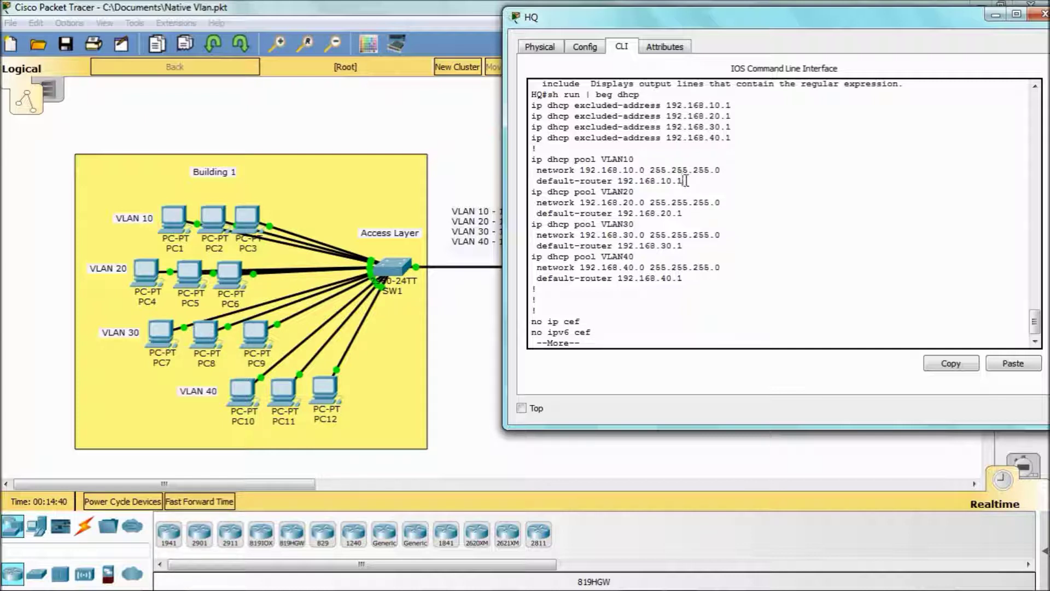
left_click_drag(682, 181, 536, 189)
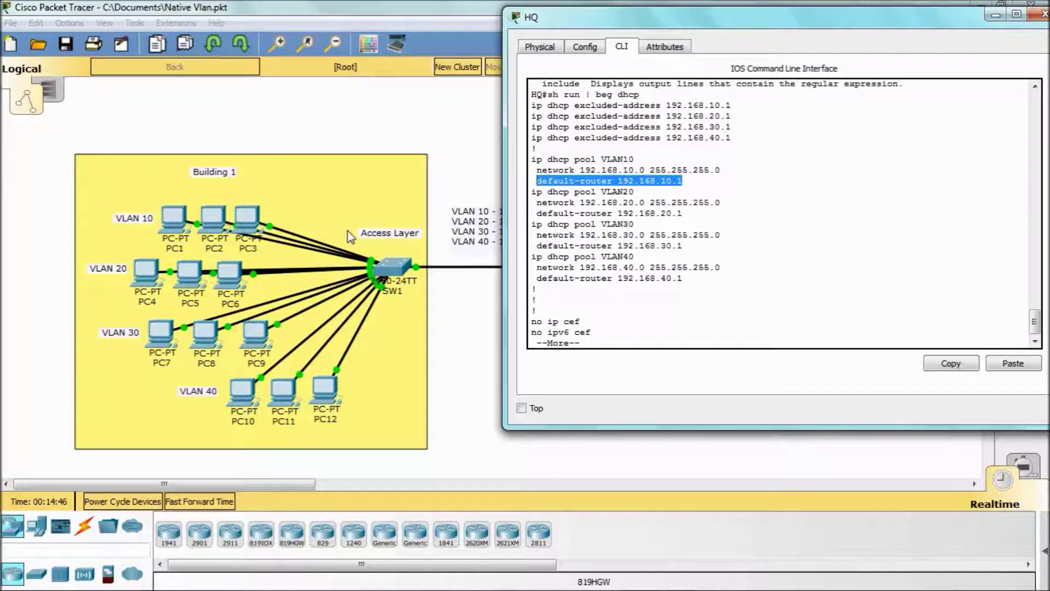
left_click(174, 229)
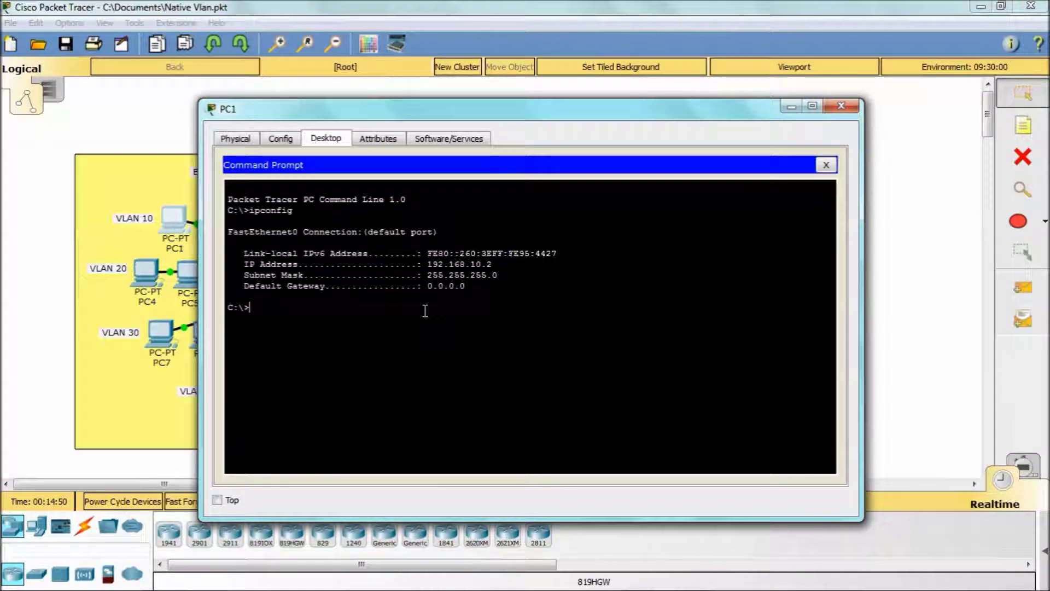
type("ipcon")
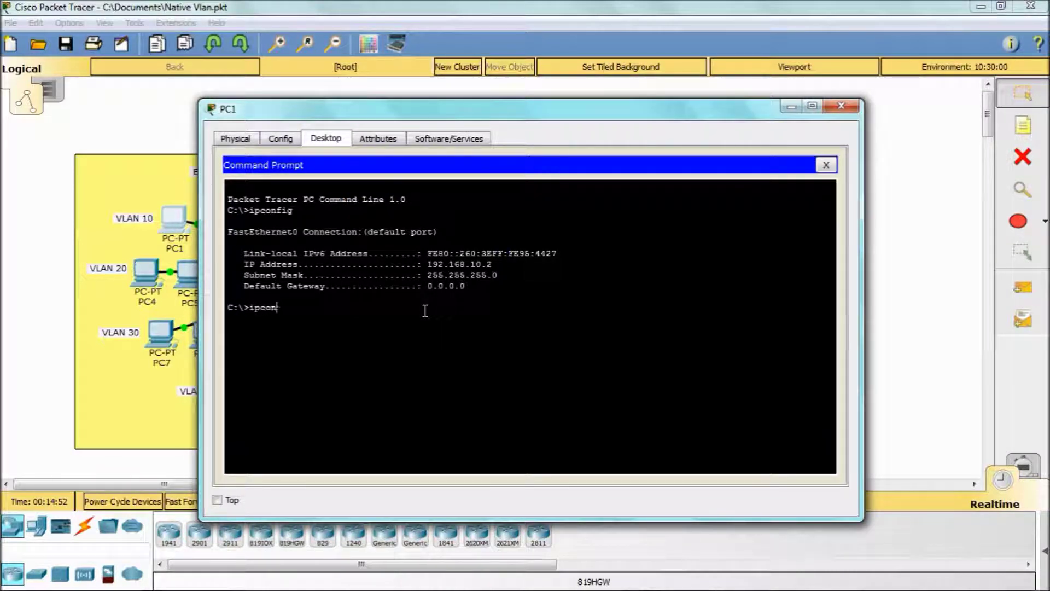
type("ase")
Run 'ipconfig /release' and 'ipconfig /renew' on PC1, getting gateway 192.168.10.1.
key("Return")
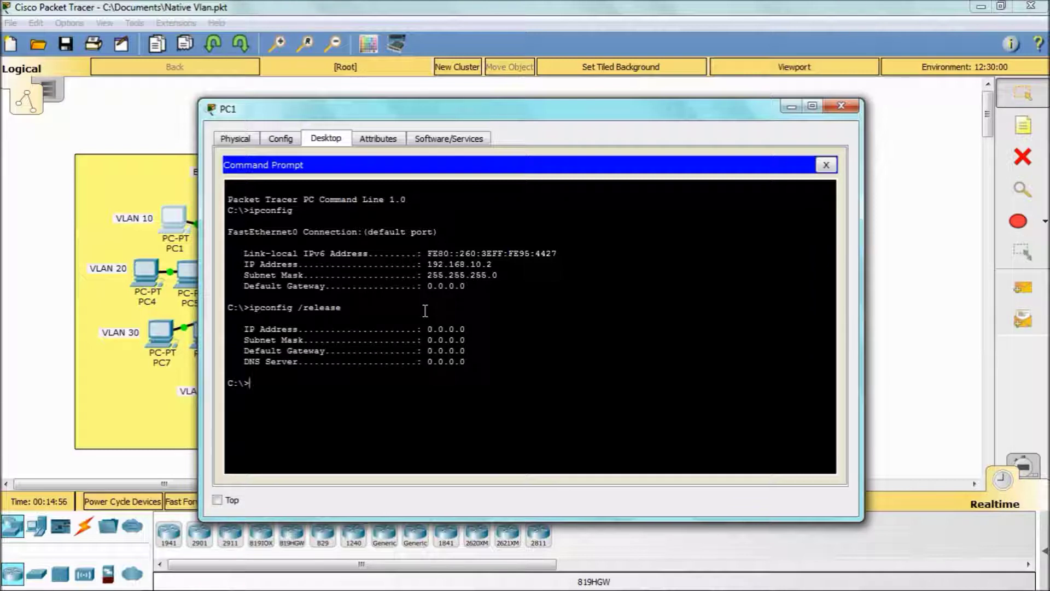
key("Up")
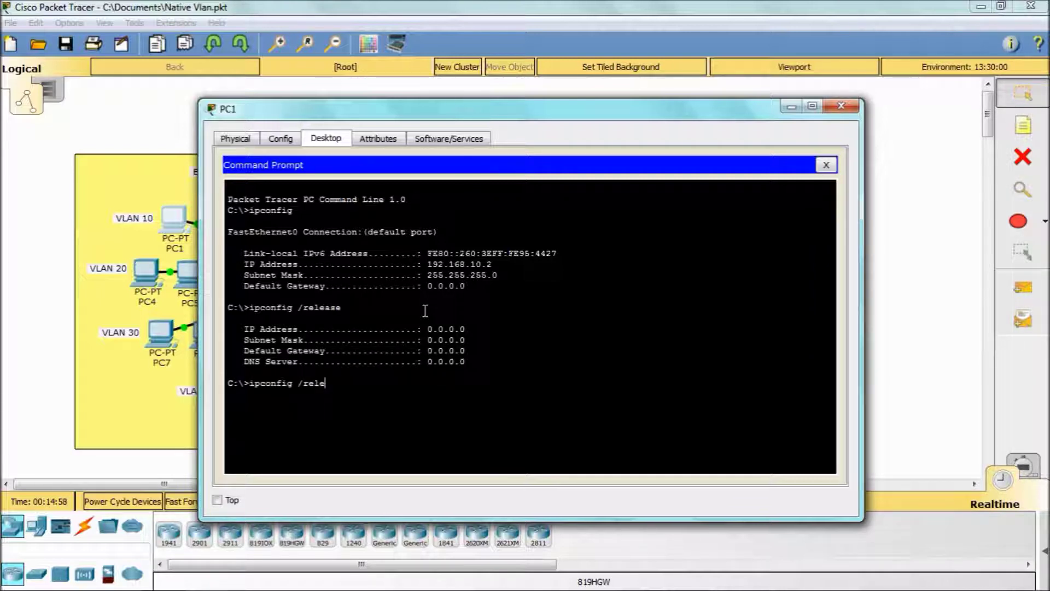
key("BackSpace")
key("BackSpace")
type("ew")
key("Return")
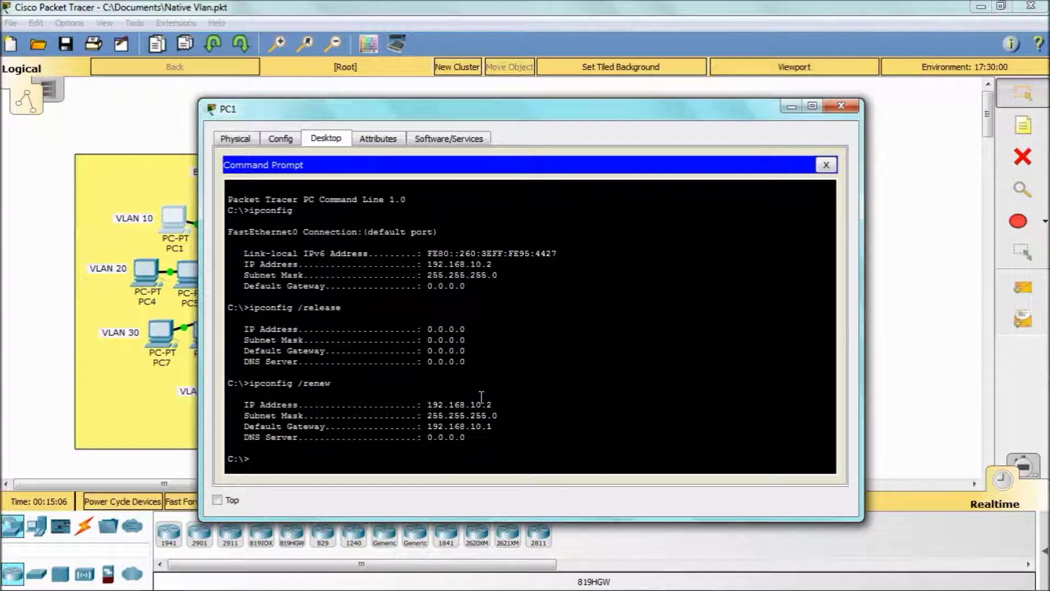
left_click_drag(493, 426, 429, 428)
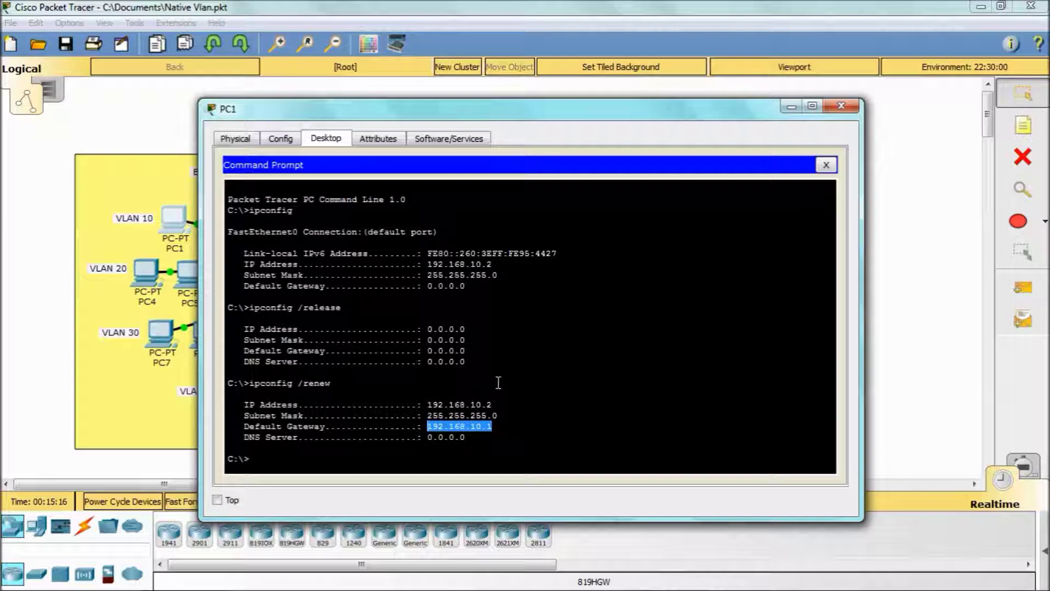
left_click(123, 349)
Confirm with ipconfig that PC8 has 192.168.30.3, and arrange PC1's and PC8's windows side by side.
left_click(208, 335)
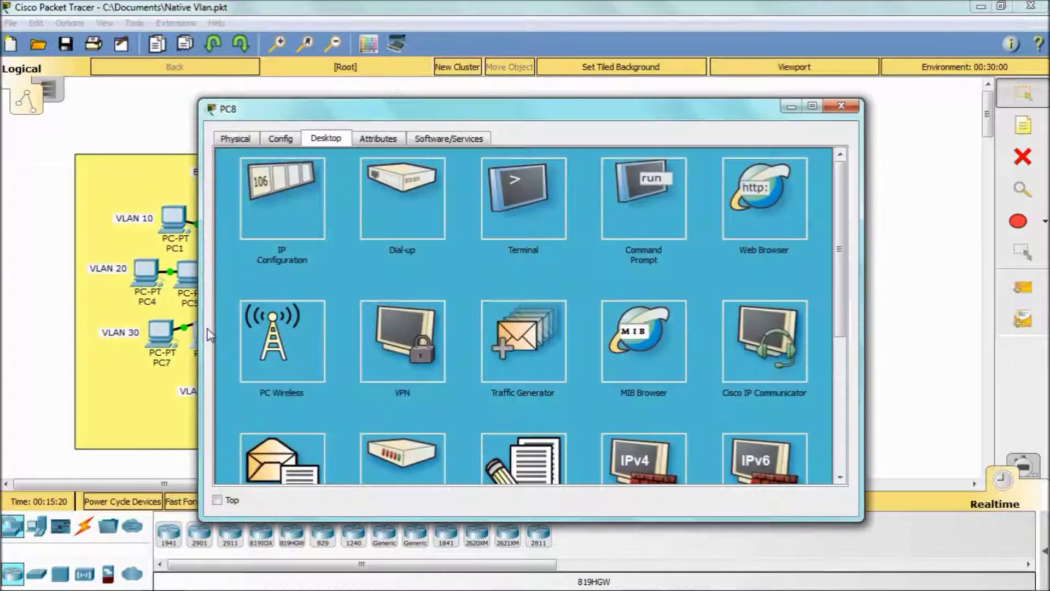
left_click(663, 228)
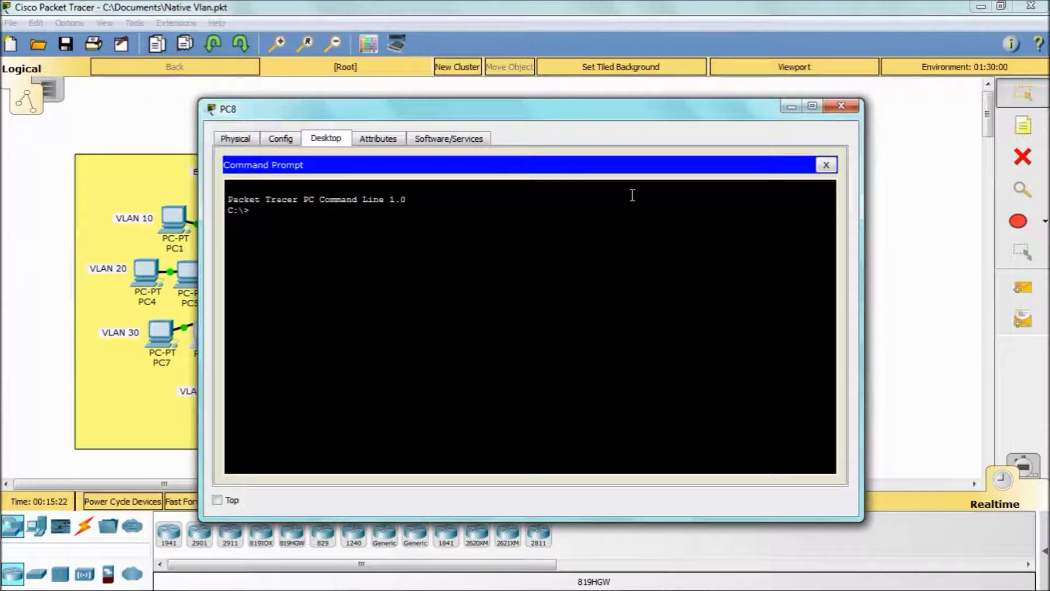
type("ipconfig")
key("Return")
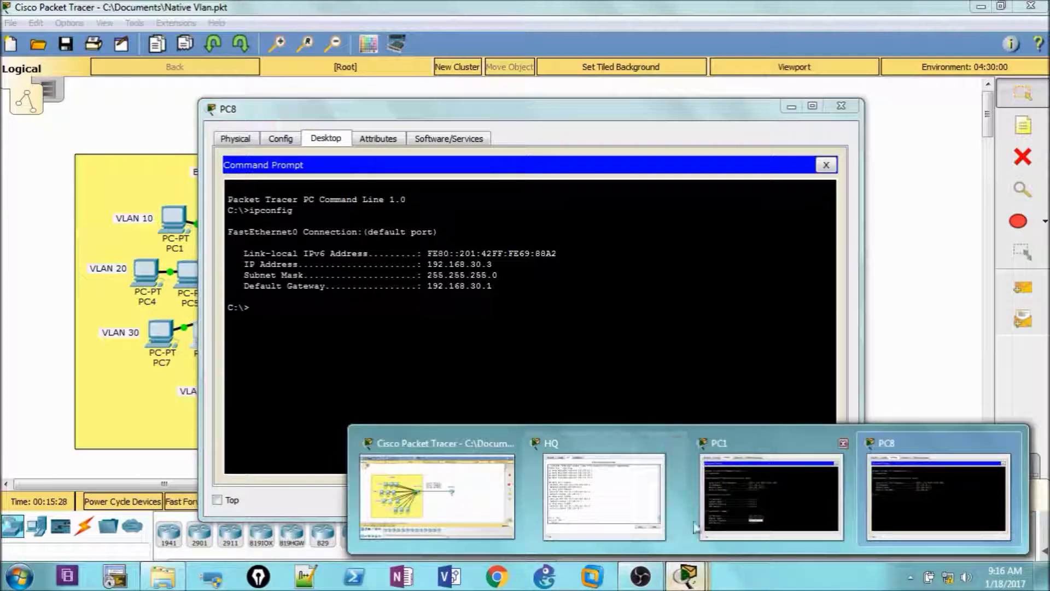
mouse_move(687, 576)
left_click(753, 497)
left_click_drag(502, 116, 680, 100)
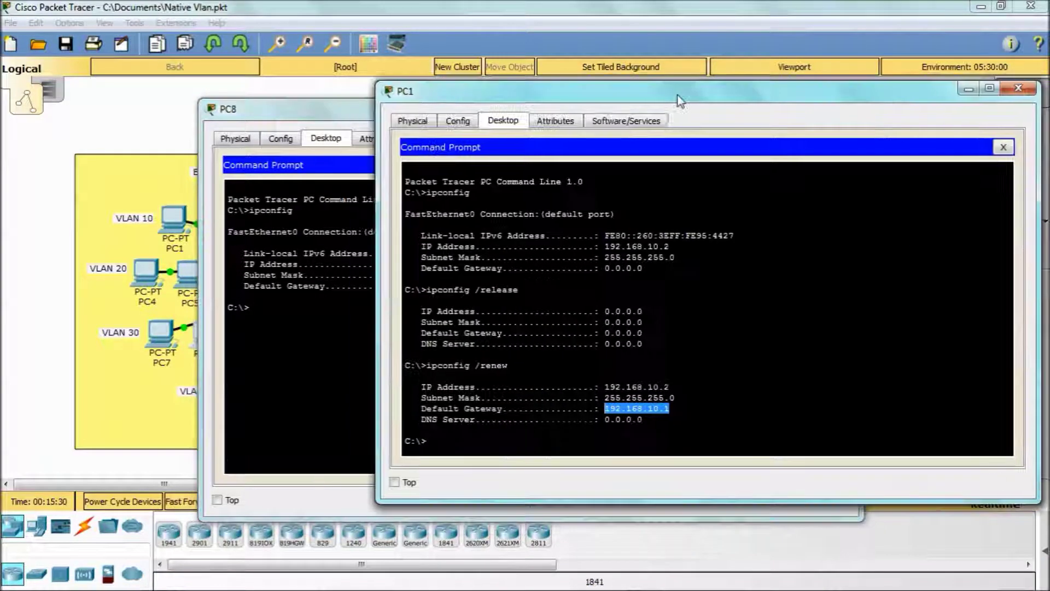
left_click(311, 120)
left_click_drag(310, 120, 130, 128)
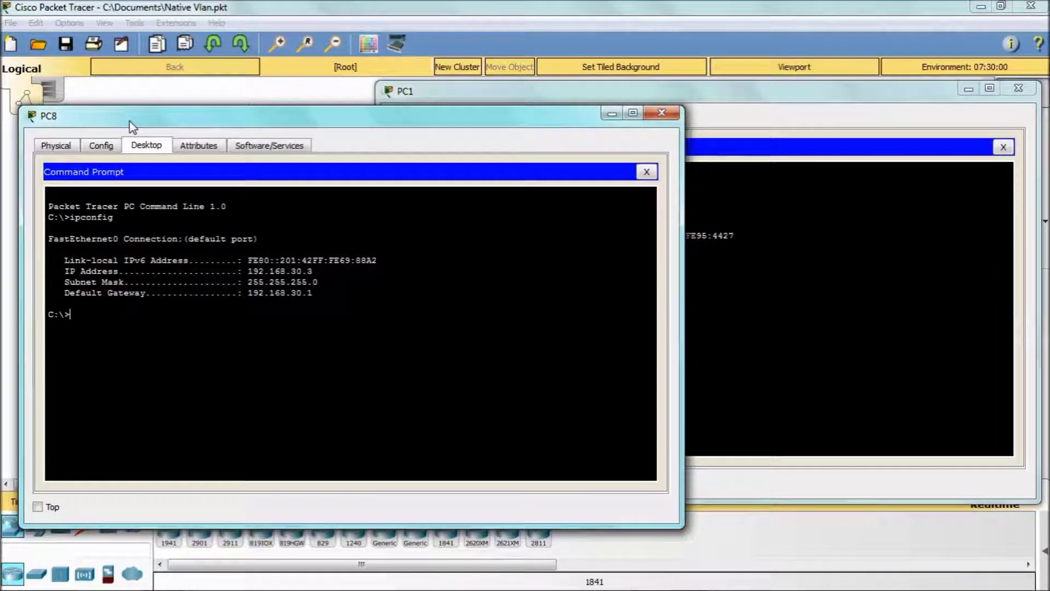
Ping 192.168.30.3 from PC1, getting 3 of 4 replies, then close both PC windows.
left_click(809, 319)
type("pi")
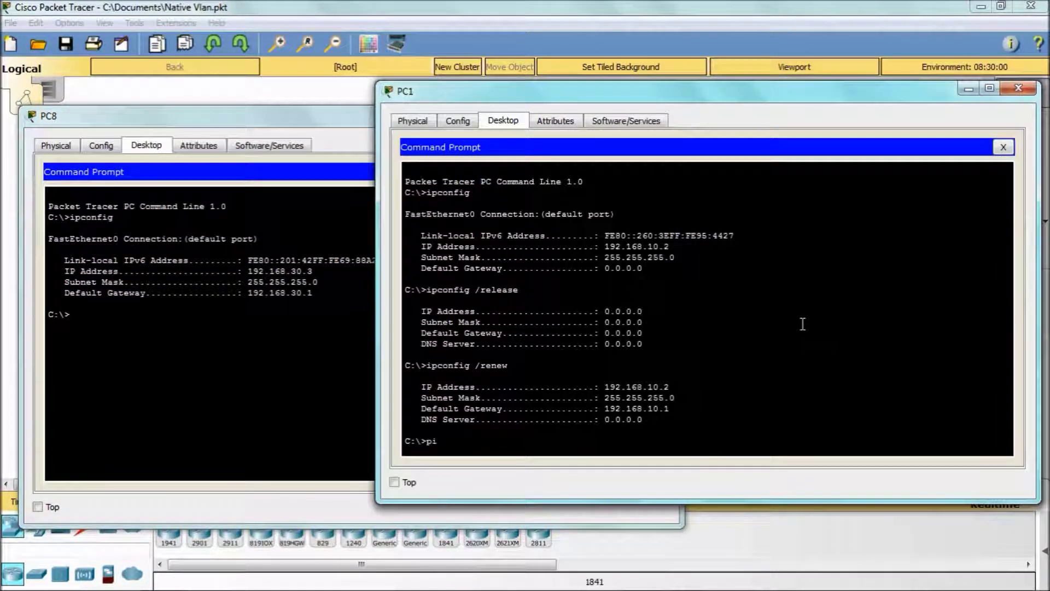
type("ng 192.1")
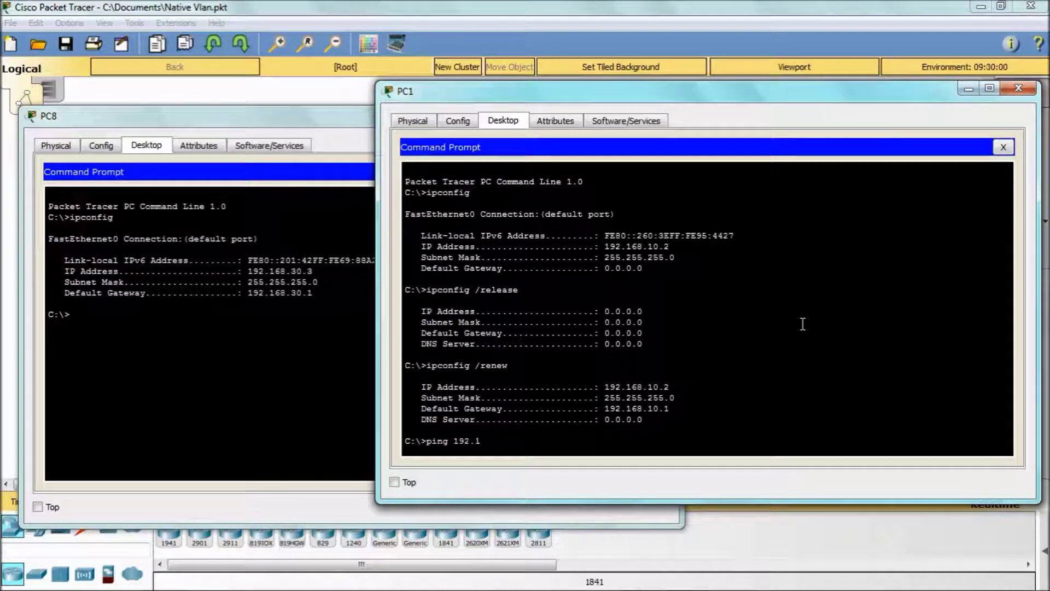
type("68.")
type("30.3")
key("Return")
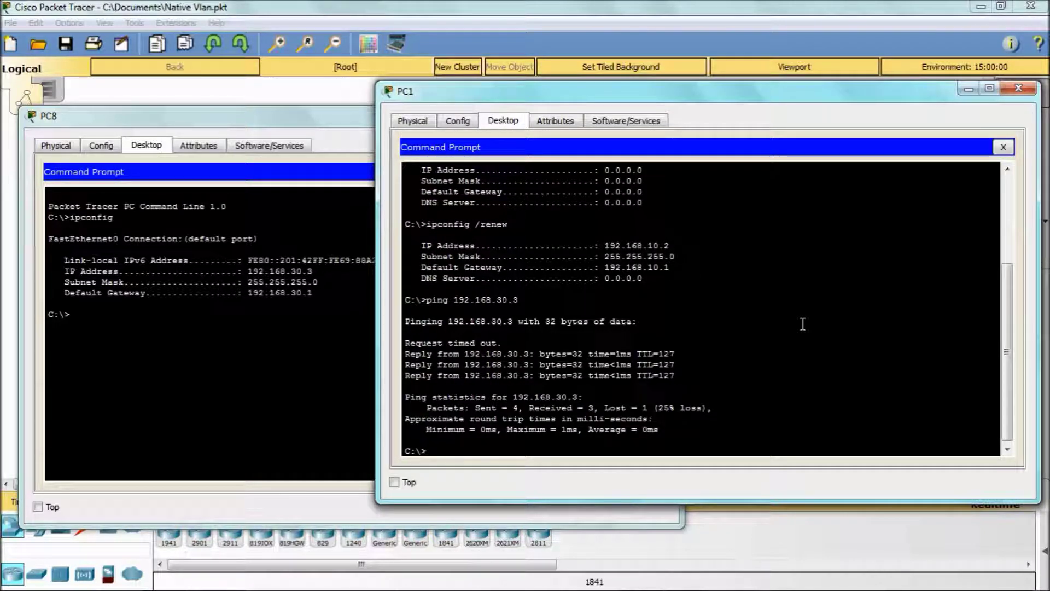
left_click(1018, 87)
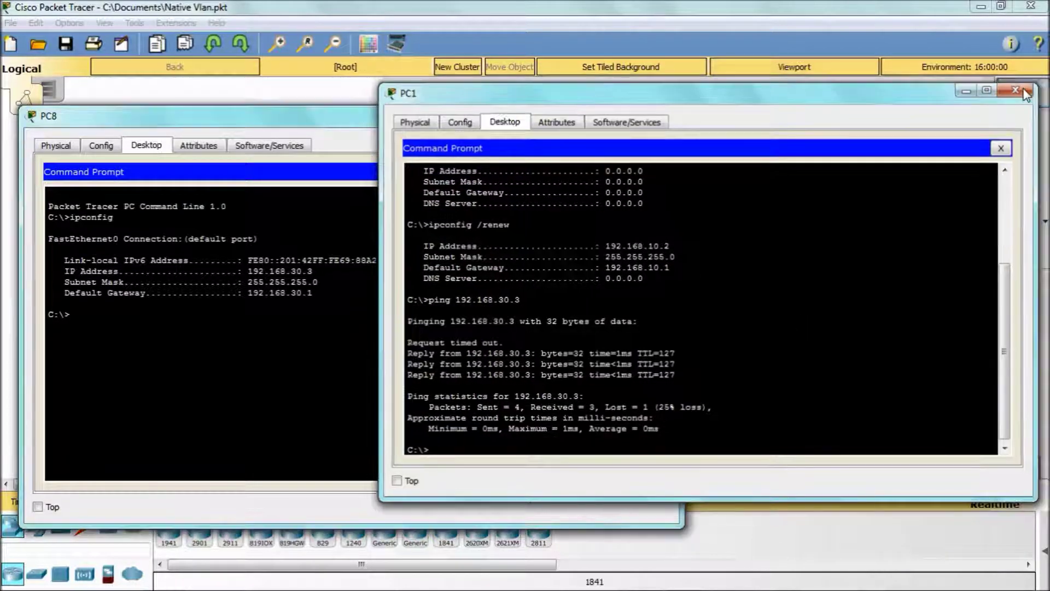
left_click(661, 112)
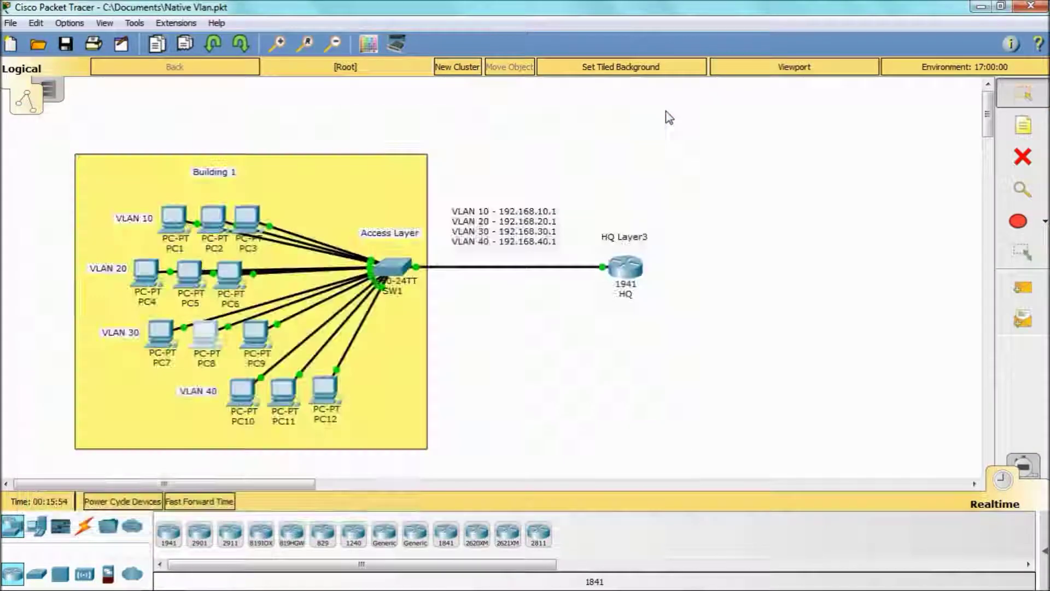